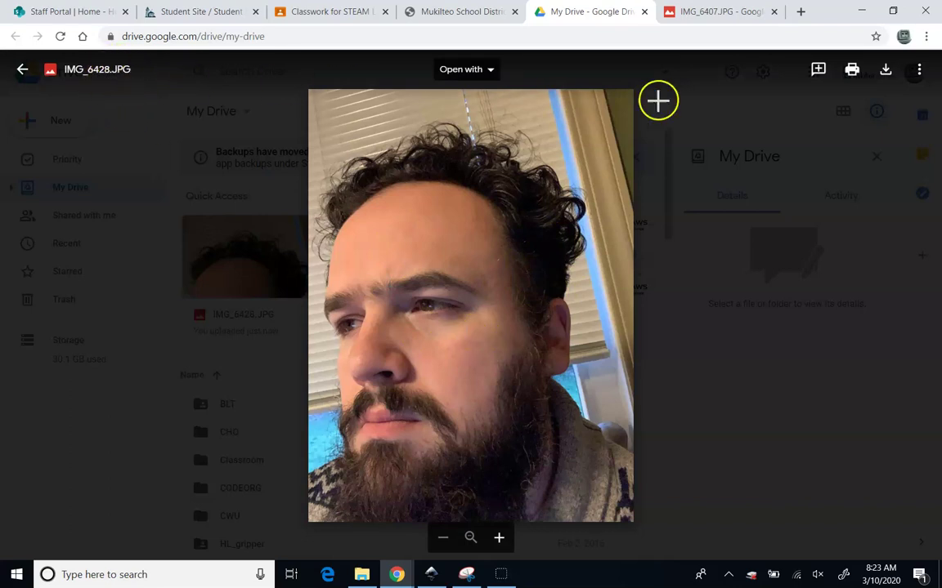
Download IMG_6428.JPG, and capture a rectangular snip of the displayed photo with Snipping Tool.
click(884, 72)
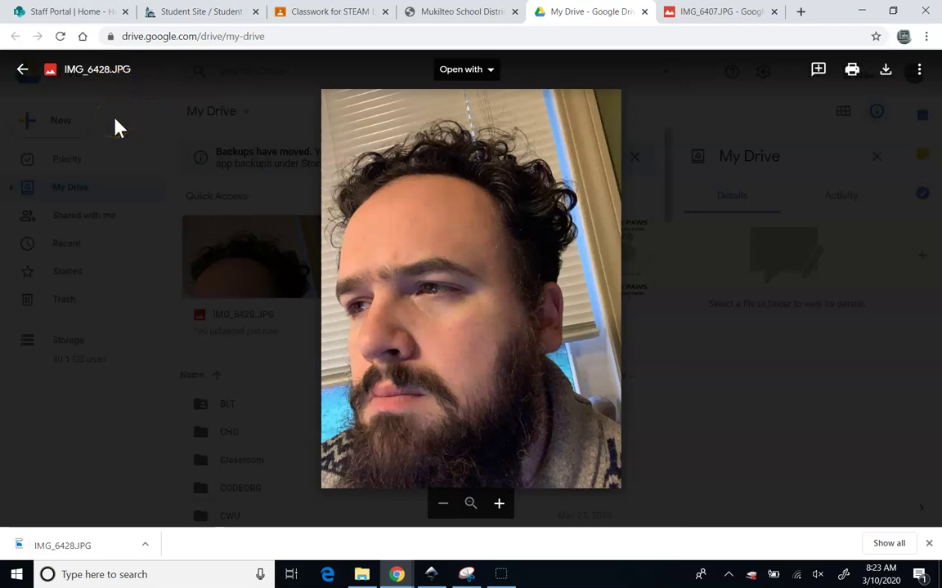
click(111, 575)
text(snip)
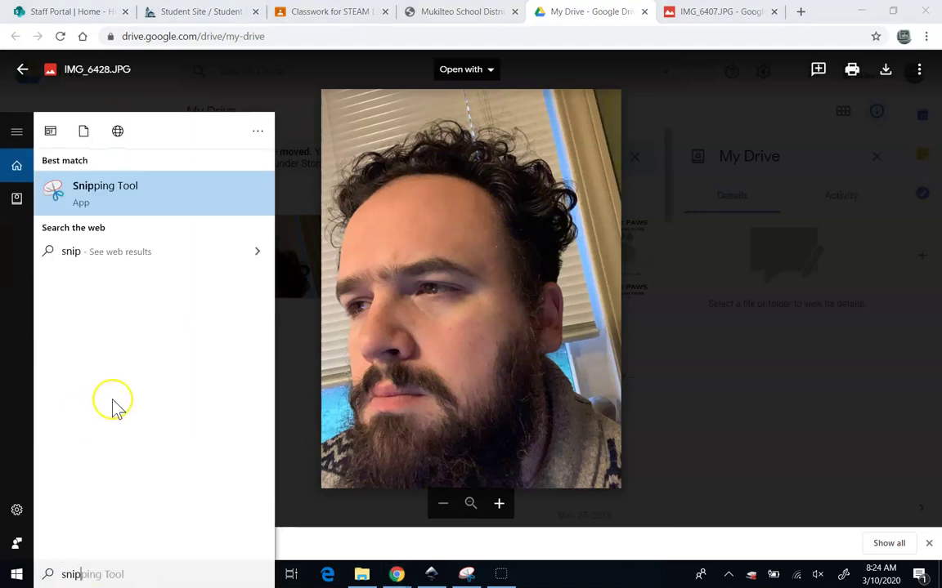
click(138, 206)
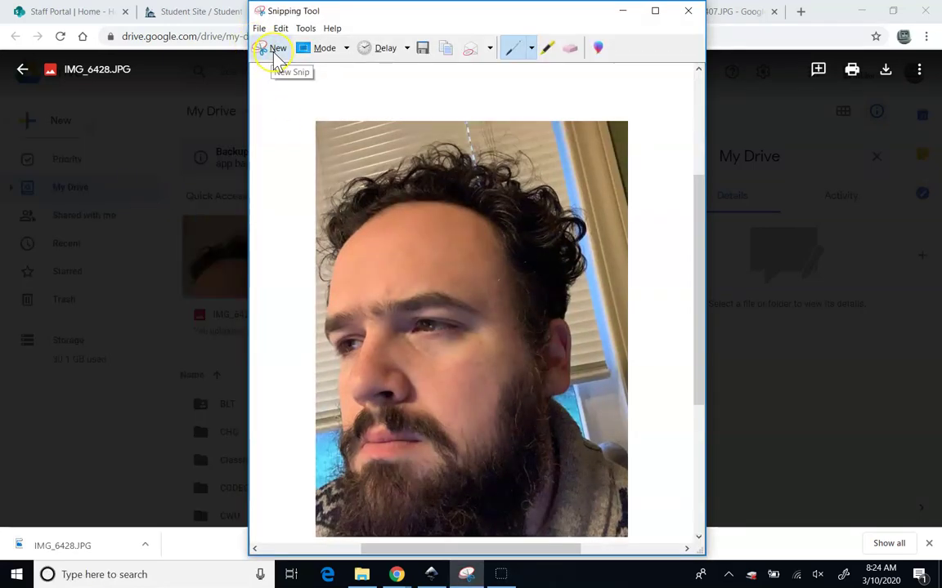
click(276, 49)
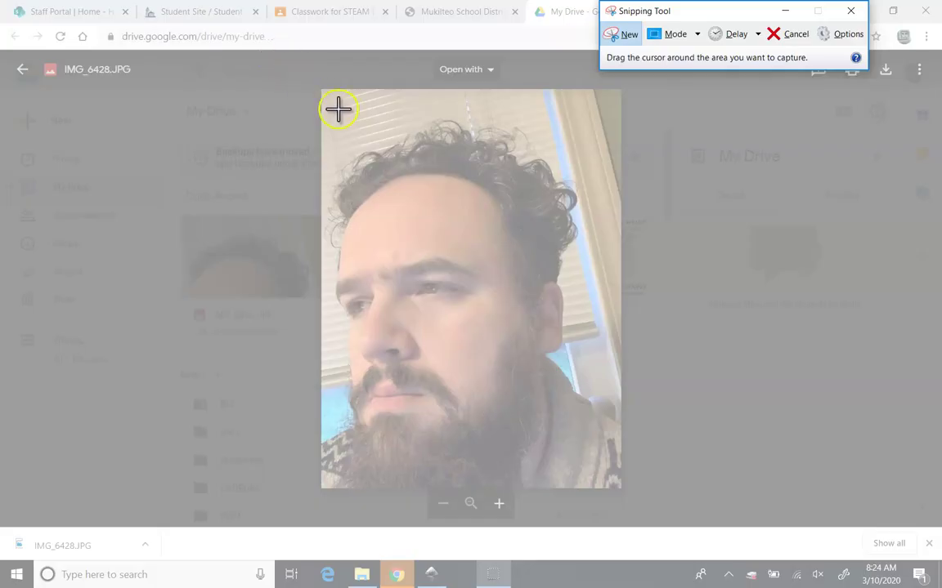
drag(327, 99, 613, 484)
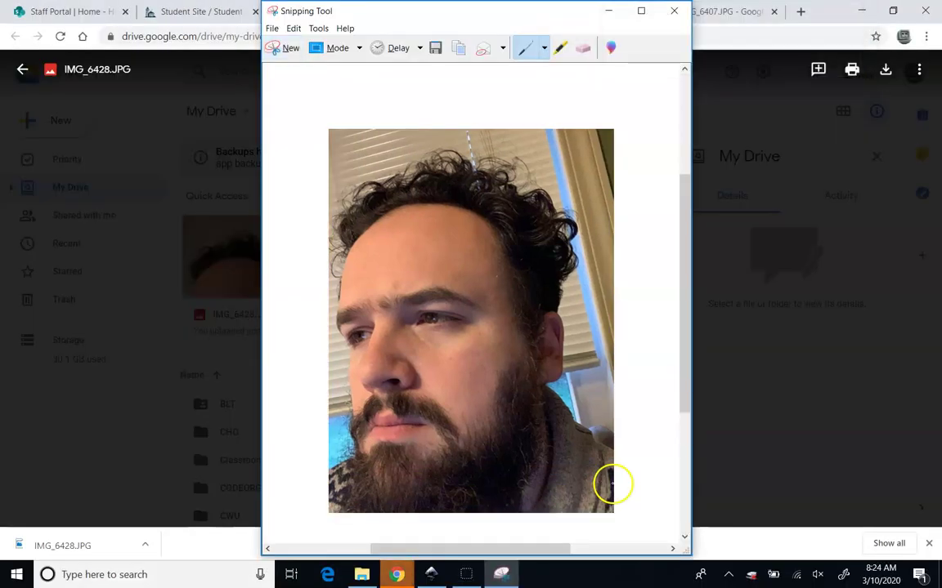
Switch to Inkscape, paste the snipped photo beside the page, and open Trace Bitmap for it.
click(431, 575)
right_click(218, 240)
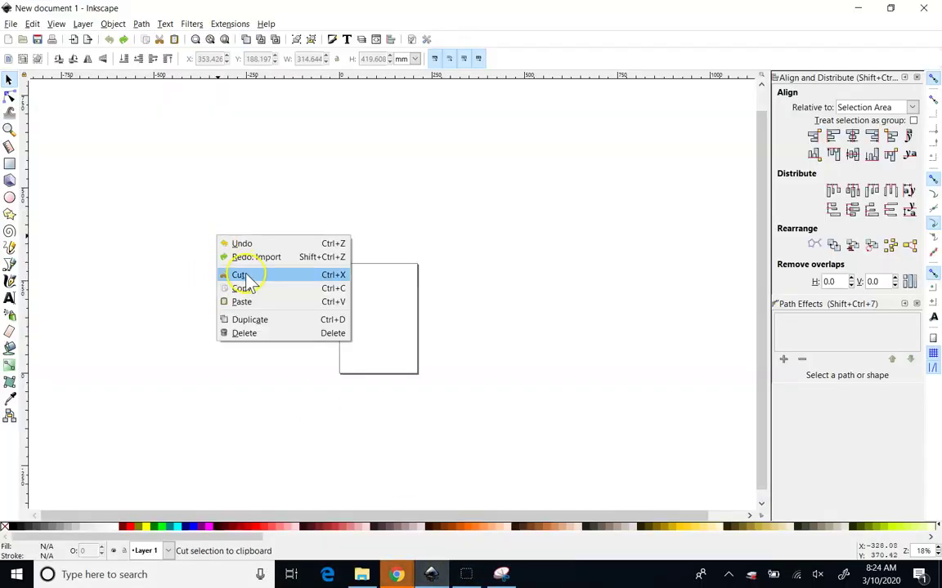
click(248, 304)
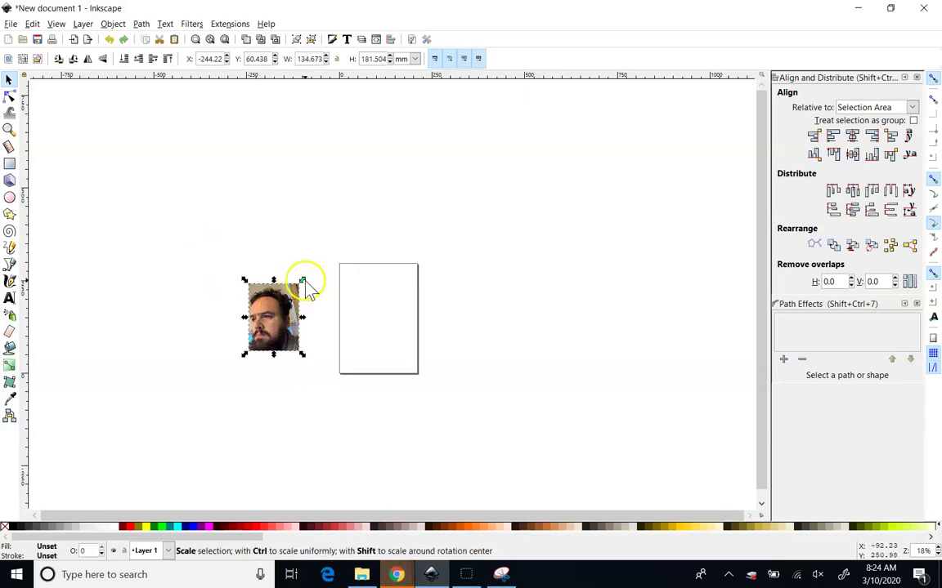
scroll(275, 319, up, 4)
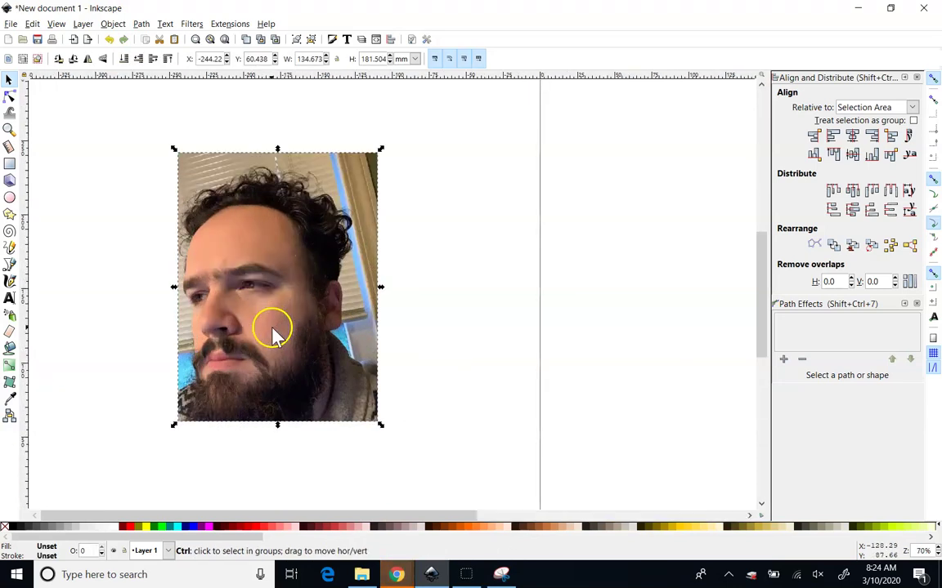
right_click(272, 310)
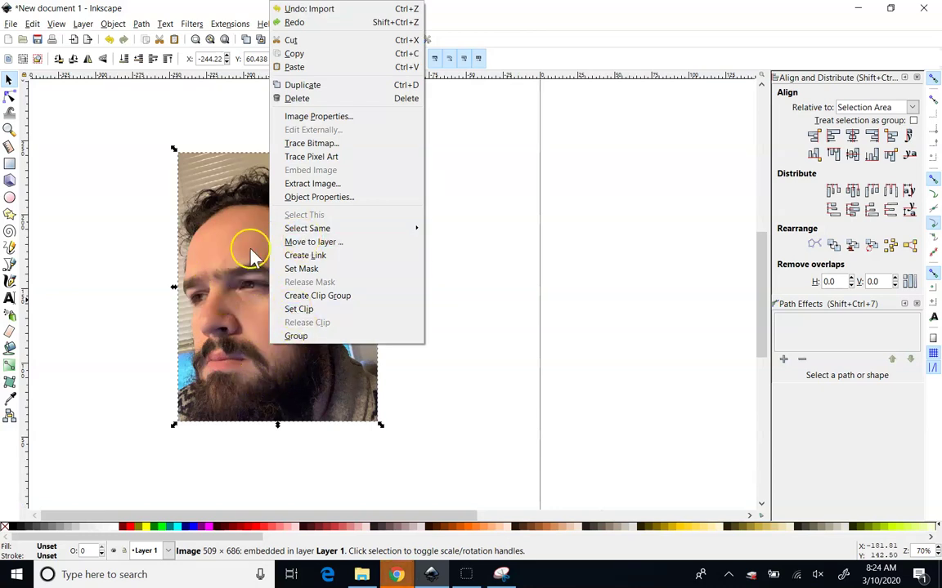
click(319, 144)
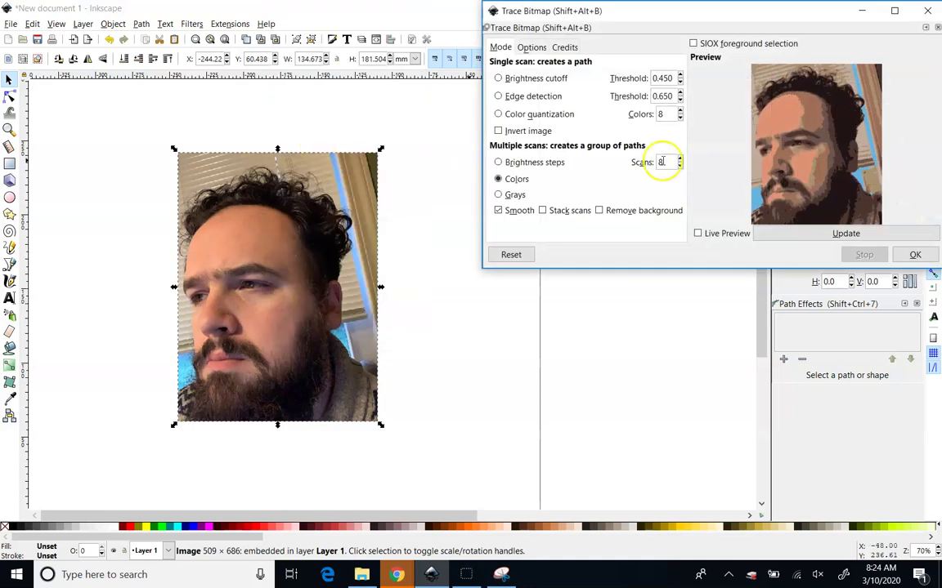
Preview the photo's trace as a single-scan Brightness cutoff and as a multiple-scan Grays trace.
click(535, 80)
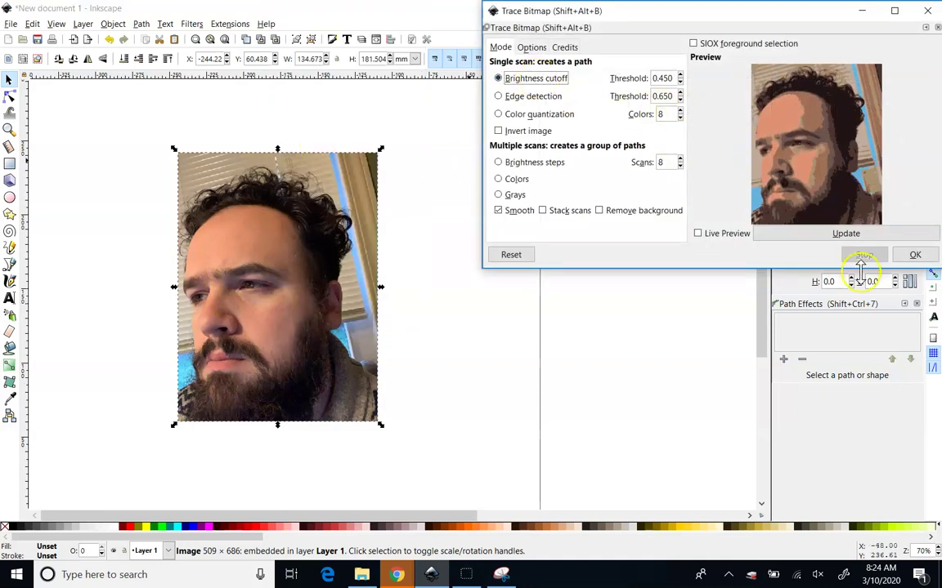
click(851, 234)
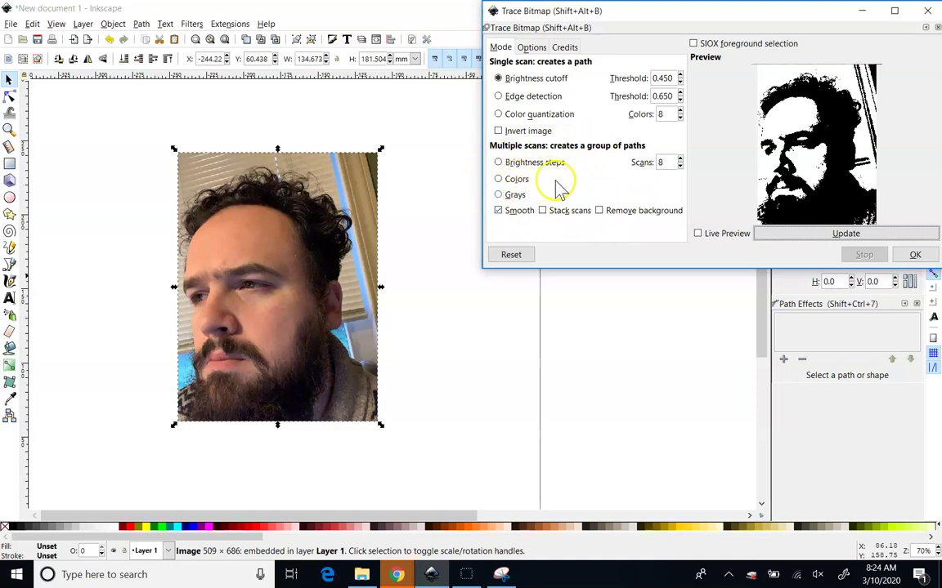
click(818, 233)
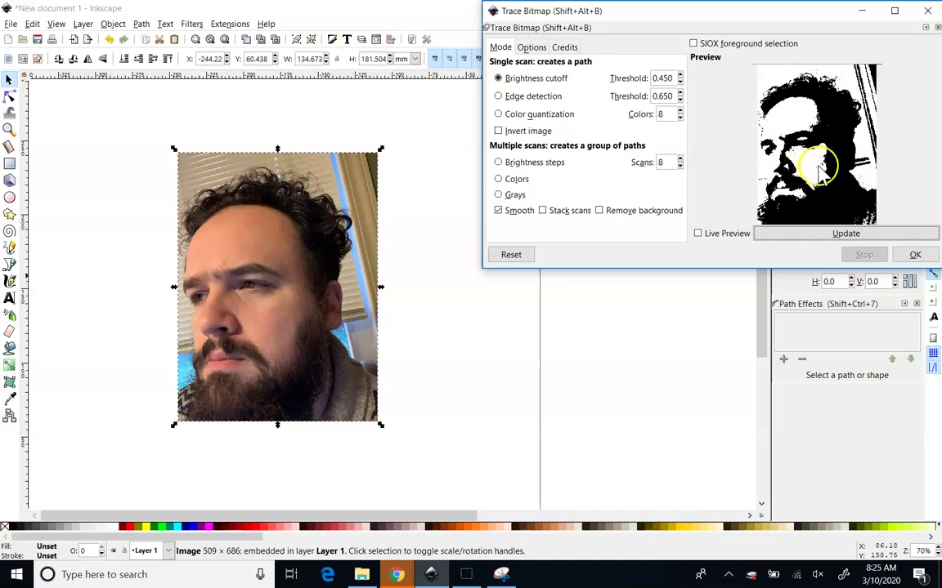
click(515, 196)
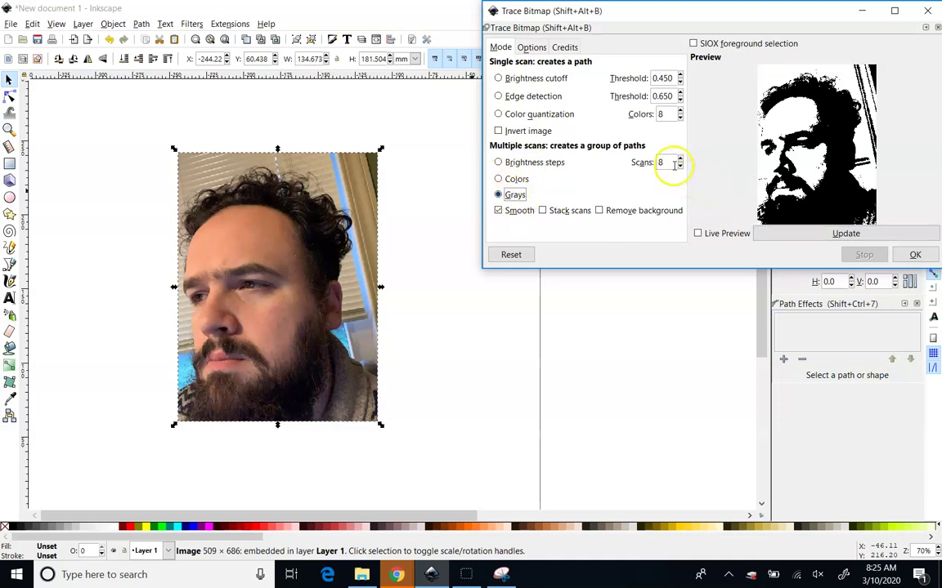
click(821, 236)
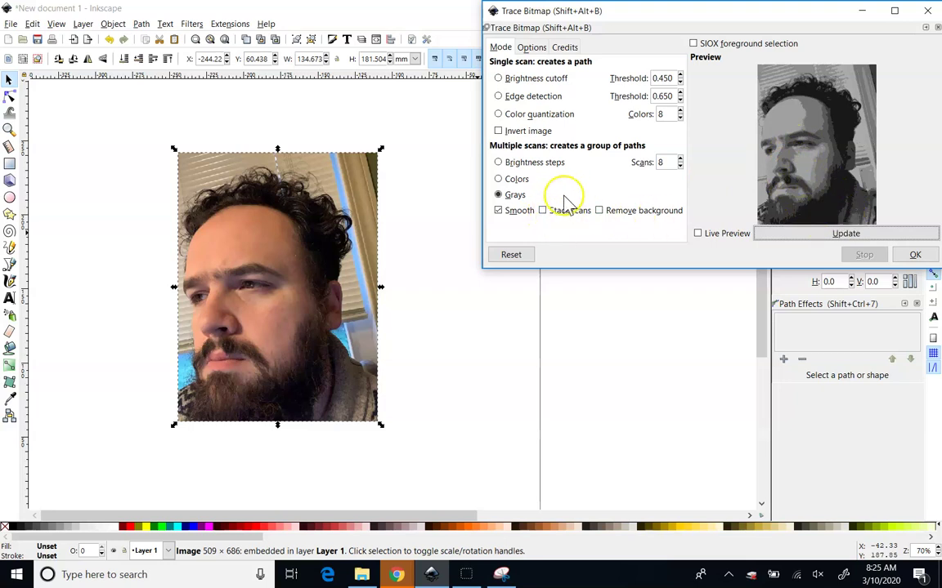
Trace the photo with the multiple-scan Colors mode at 8 scans, and close the trace dialog.
click(544, 214)
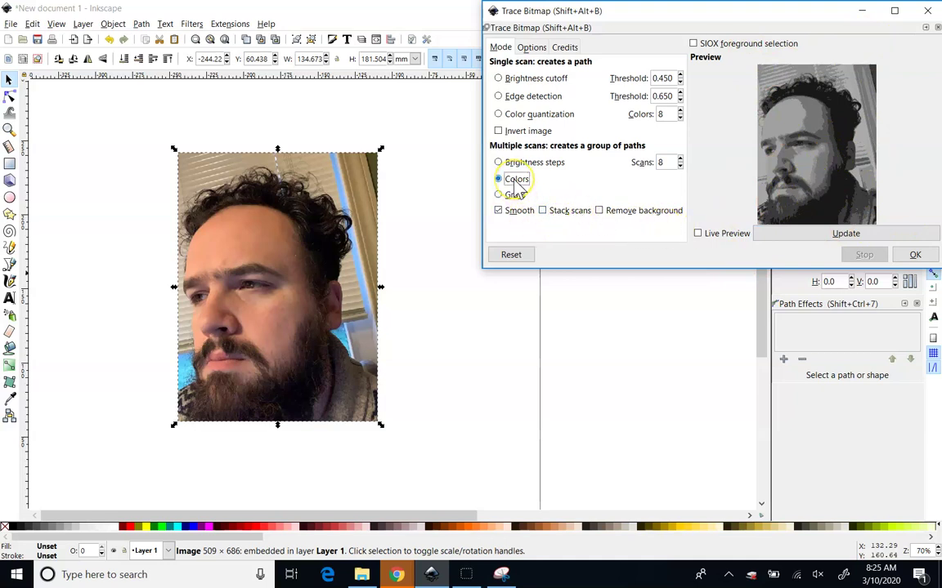
click(887, 235)
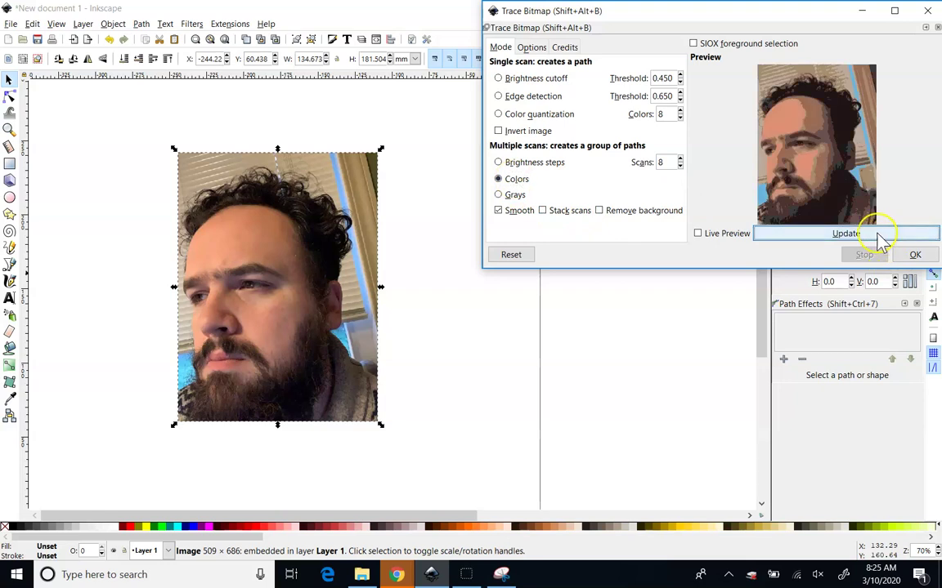
click(920, 254)
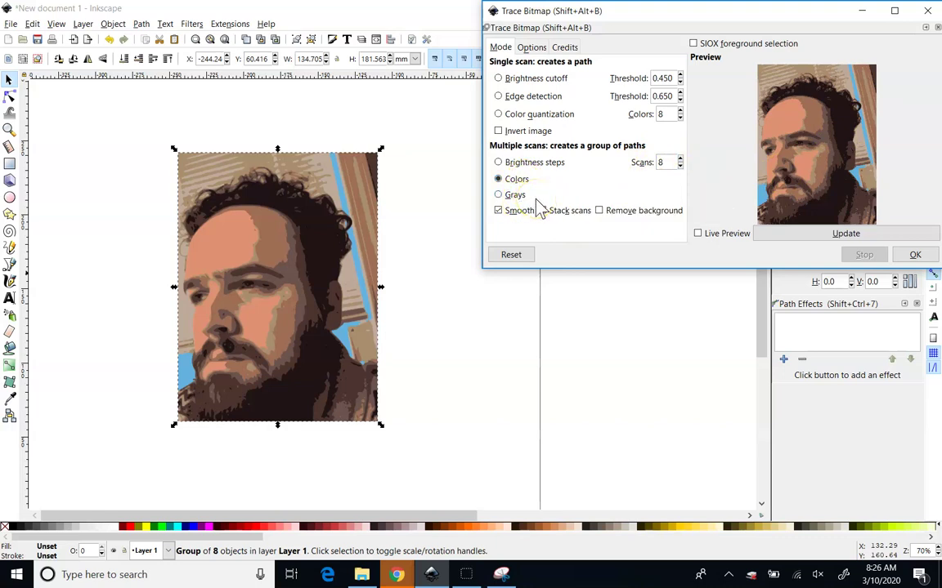
click(926, 10)
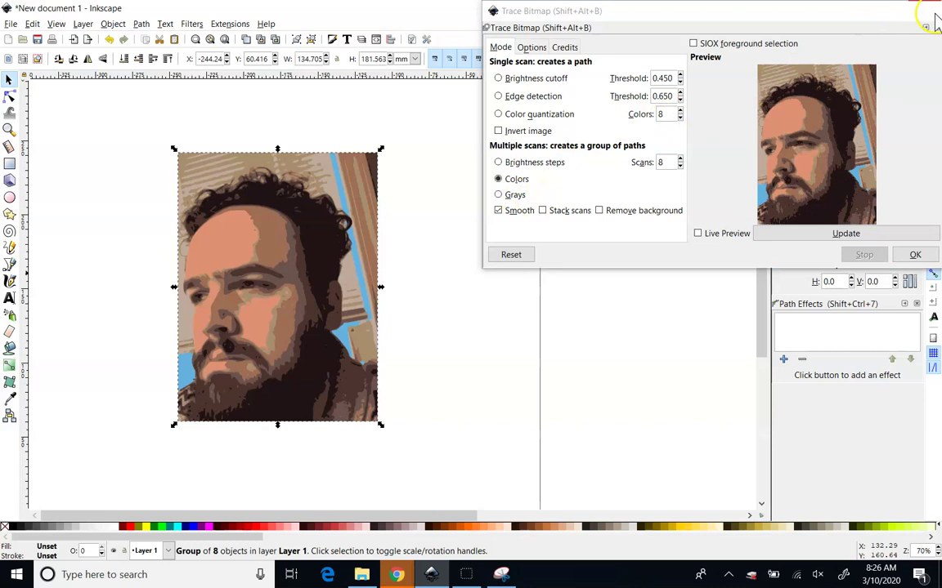
Move the color trace off the original photo and place the two images side by side with a gap.
drag(261, 325, 515, 308)
drag(241, 295, 189, 279)
click(529, 320)
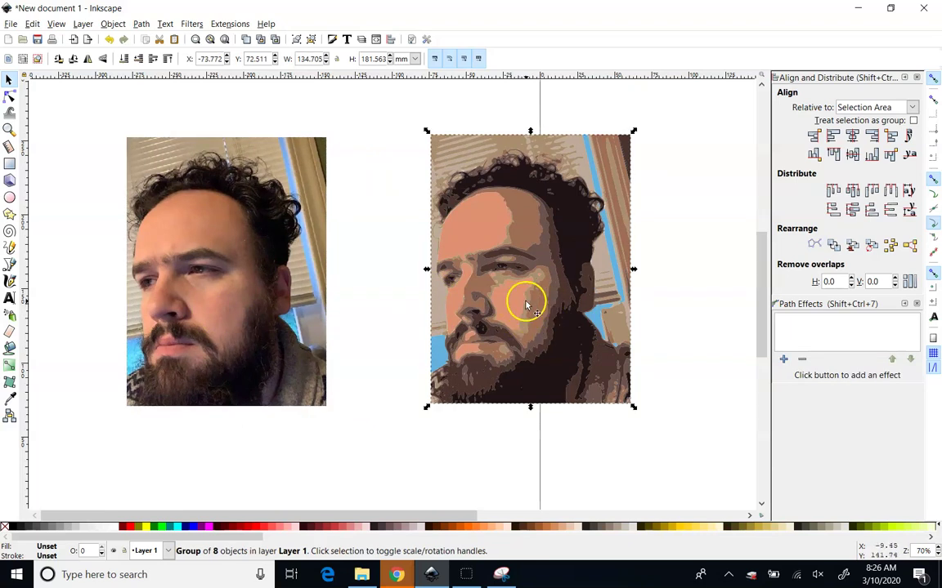
Ungroup the traced portrait into its separate color paths and deselect them.
right_click(527, 307)
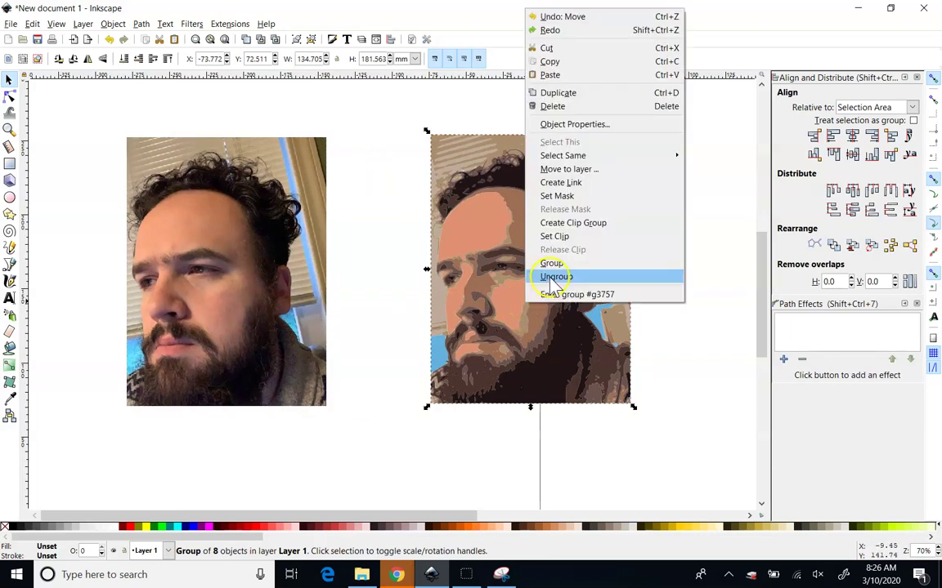
click(503, 374)
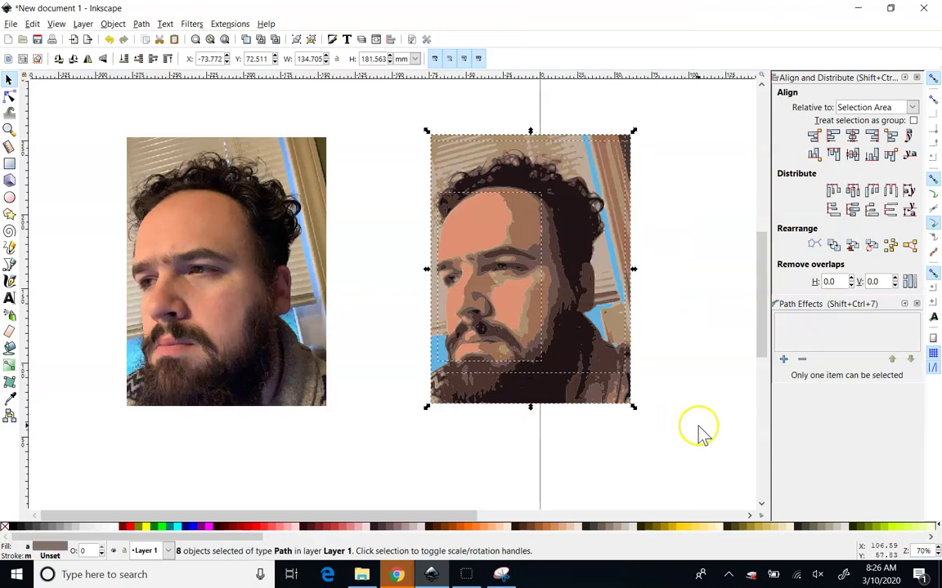
click(401, 364)
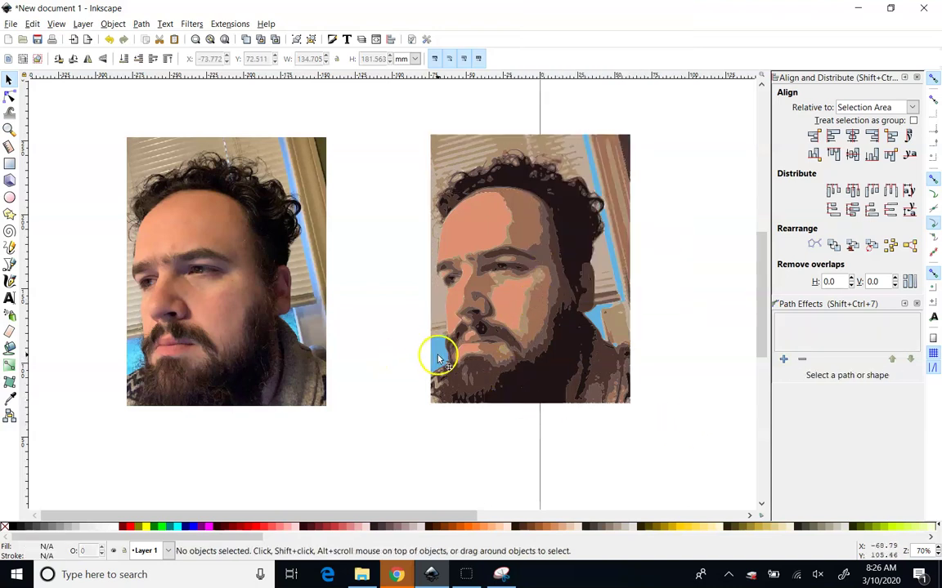
Pull the blue path out of the traced portrait and place it beyond the page's right edge.
mouse_move(438, 360)
mouse_down()
mouse_move(395, 353)
mouse_move(290, 374)
mouse_move(349, 416)
mouse_move(612, 418)
mouse_move(670, 382)
mouse_up()
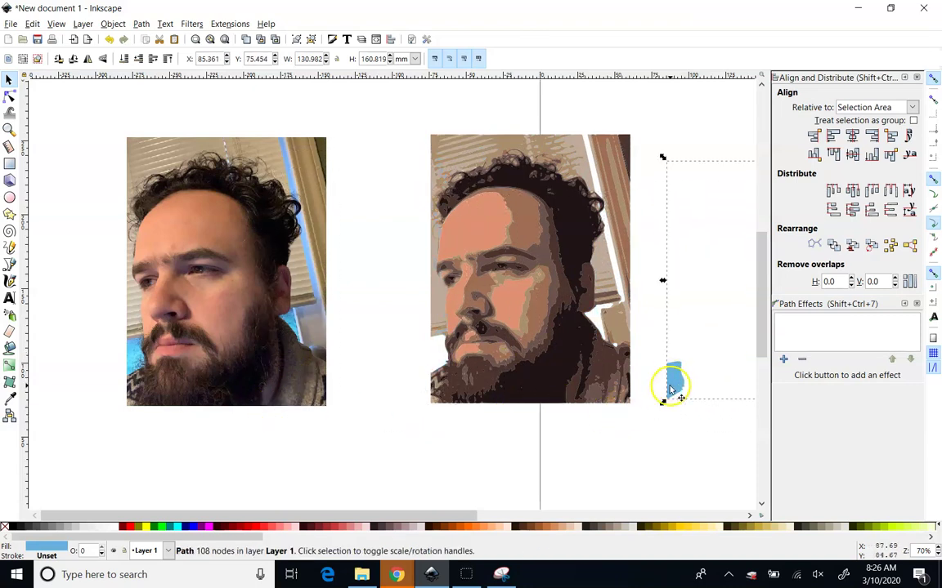
scroll(669, 390, down, 1)
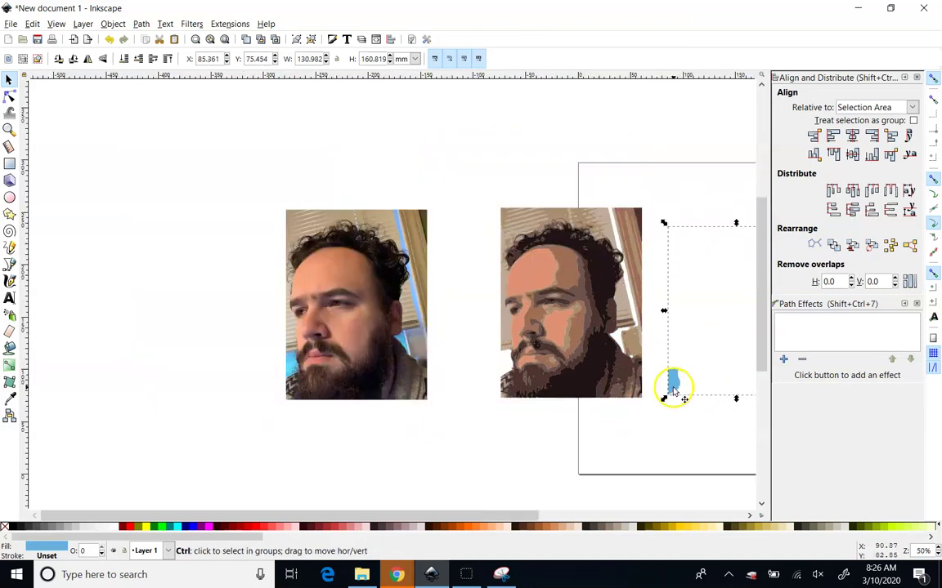
scroll(654, 396, down, 1)
scroll(507, 339, down, 1)
drag(505, 329, 618, 302)
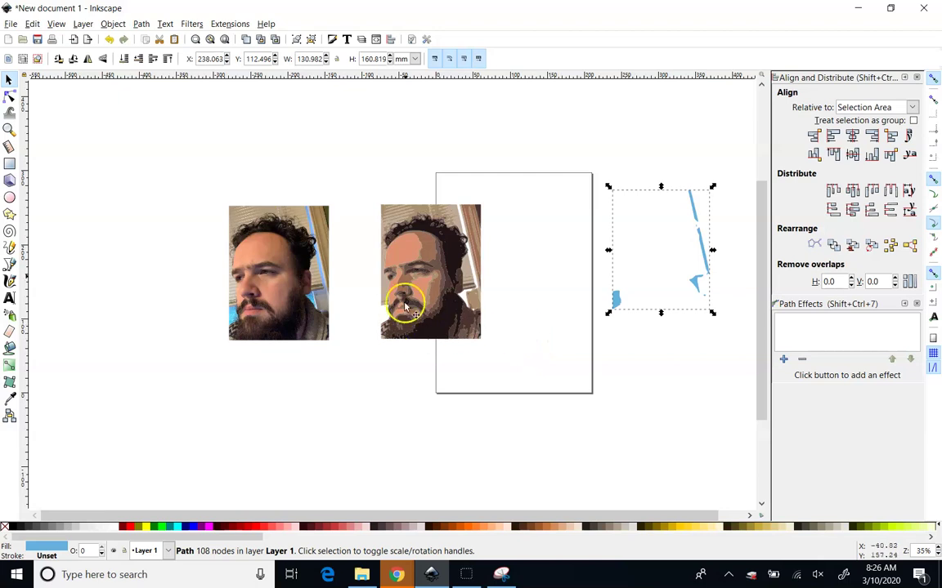
Move the tan, beige, reddish-brown, salmon and medium-brown paths out of the portrait to separate empty spots around it.
mouse_move(394, 210)
mouse_down()
mouse_move(567, 203)
mouse_move(523, 141)
mouse_move(526, 122)
mouse_up()
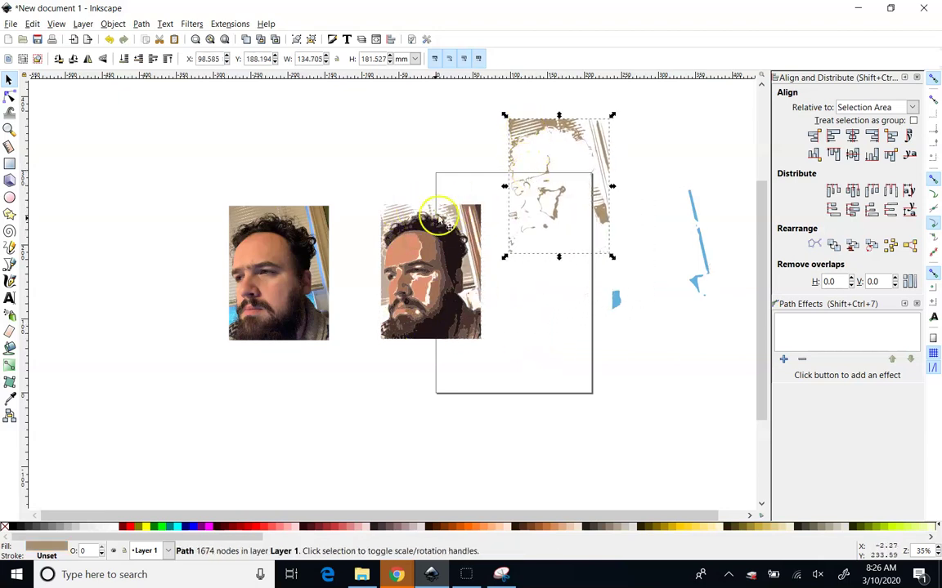
drag(394, 214, 538, 368)
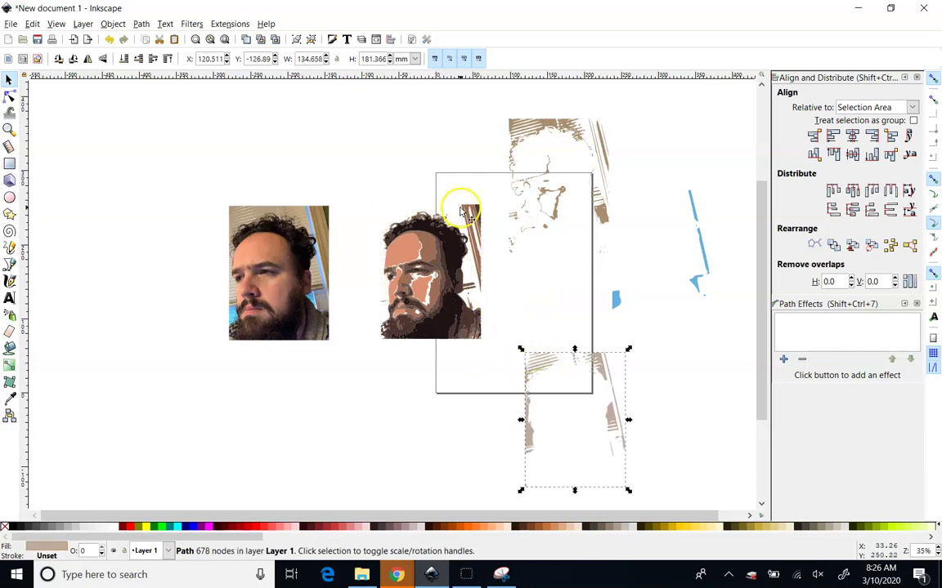
mouse_move(472, 215)
mouse_down()
mouse_move(431, 350)
mouse_move(435, 370)
mouse_move(401, 445)
mouse_move(150, 449)
mouse_up()
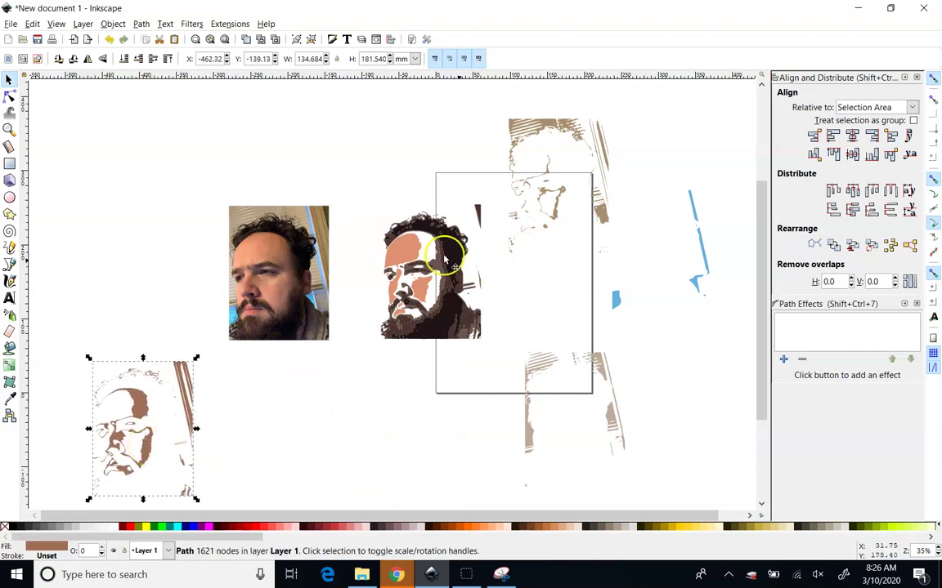
drag(412, 322, 357, 179)
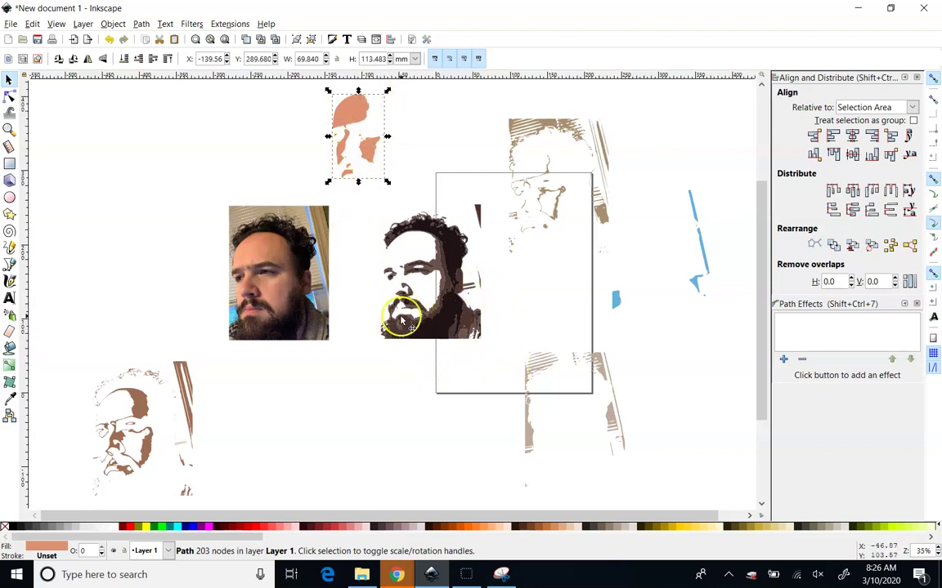
mouse_move(435, 309)
mouse_down()
mouse_move(416, 315)
mouse_move(357, 430)
mouse_move(360, 464)
mouse_up()
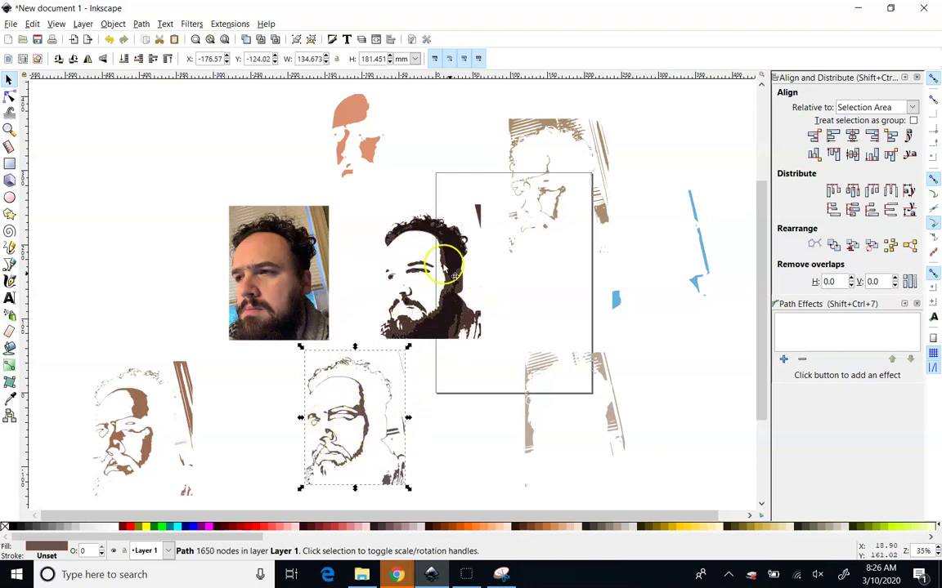
Try moving the darkest path above the remaining portrait, and undo the move.
drag(436, 331, 441, 168)
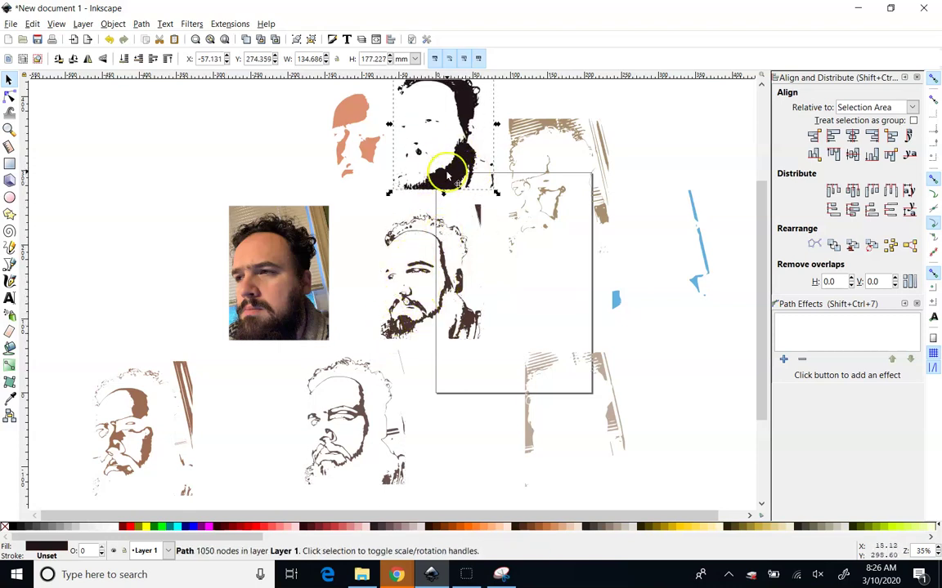
key(ctrl+z)
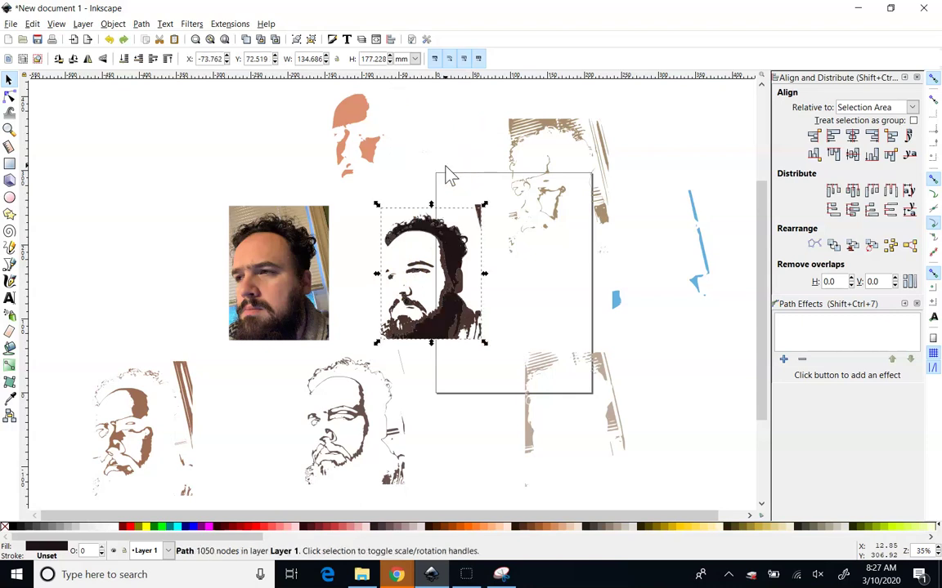
Union the two remaining dark portrait paths into one shape and nudge it slightly downward.
drag(368, 194, 494, 351)
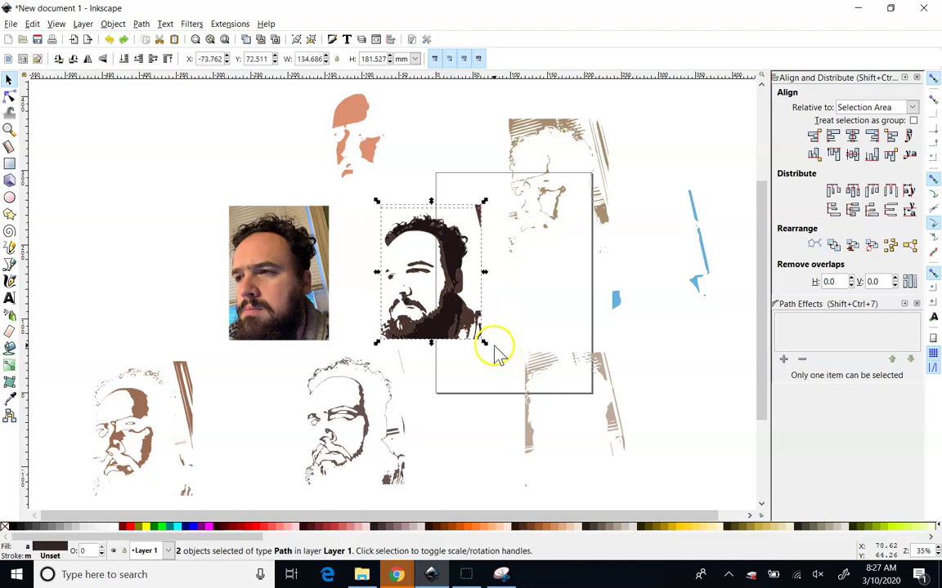
click(139, 25)
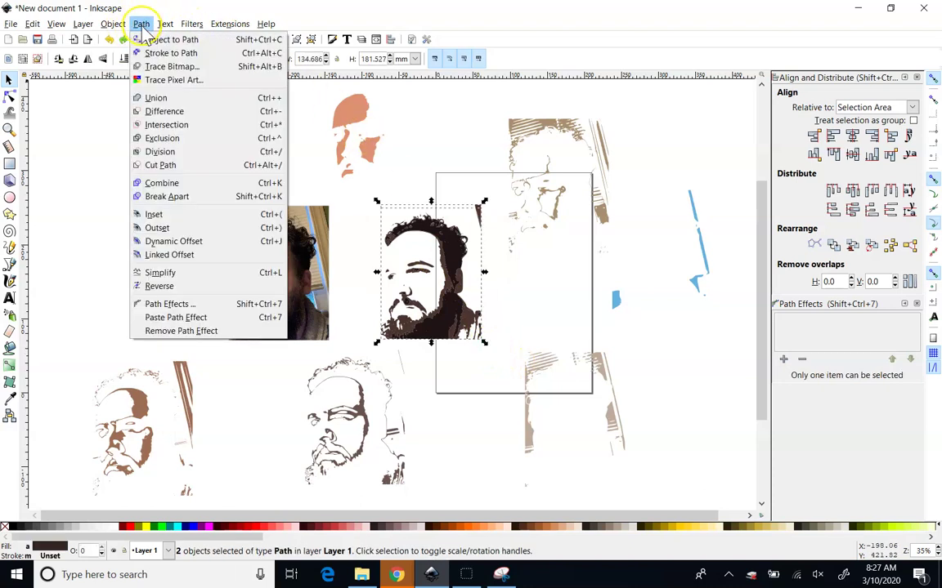
click(172, 102)
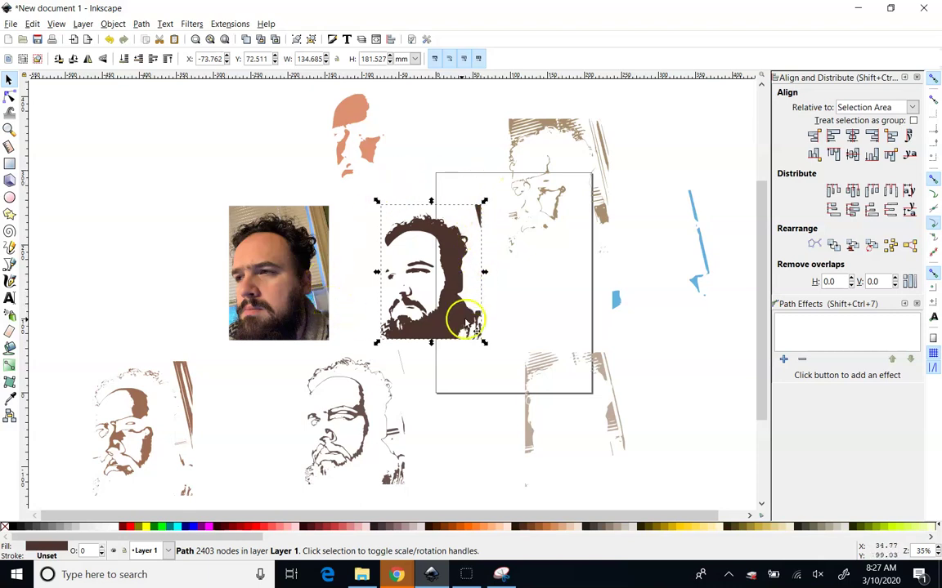
drag(443, 324, 443, 330)
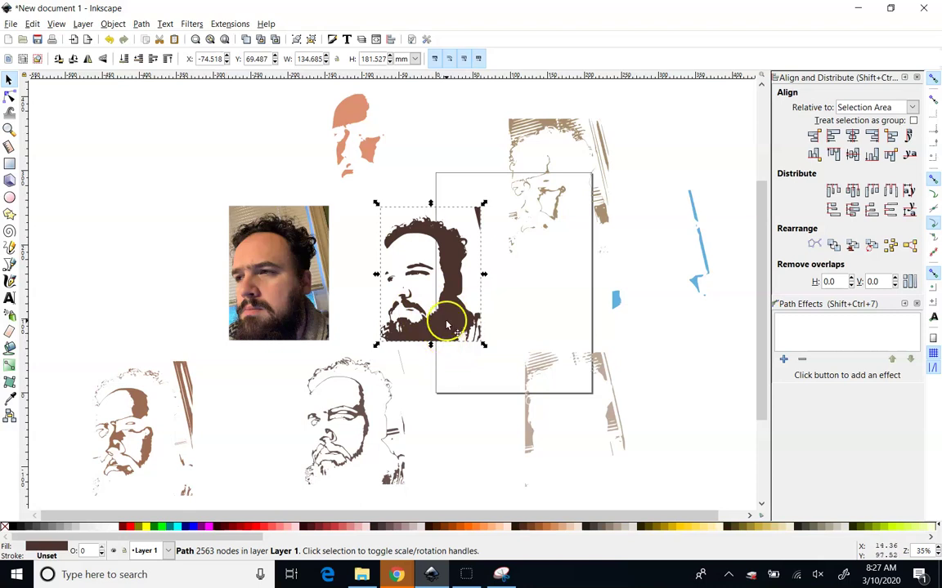
Delete the unioned portrait and all the separated color paths, leaving only the original photo.
key(Delete)
click(391, 415)
key(Delete)
click(147, 416)
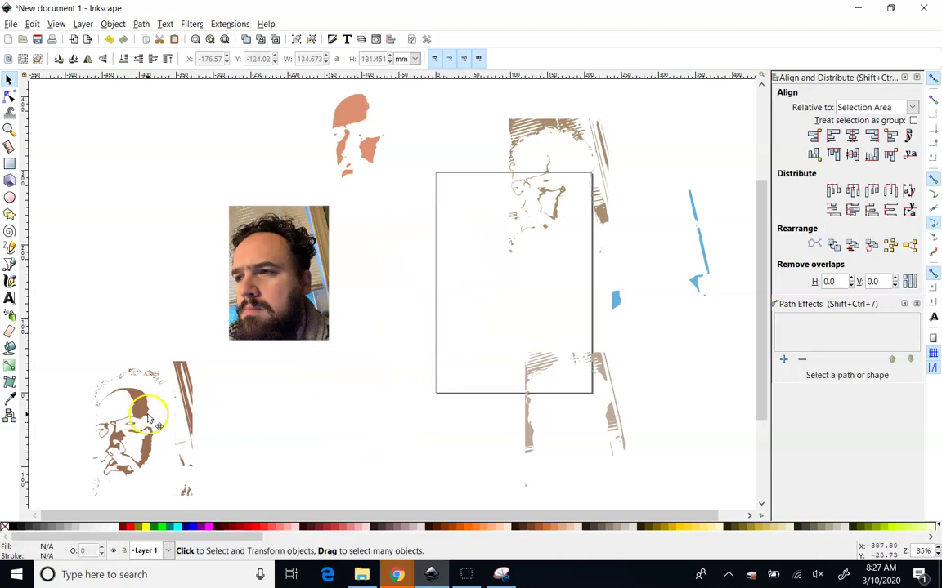
key(Delete)
click(363, 159)
key(Delete)
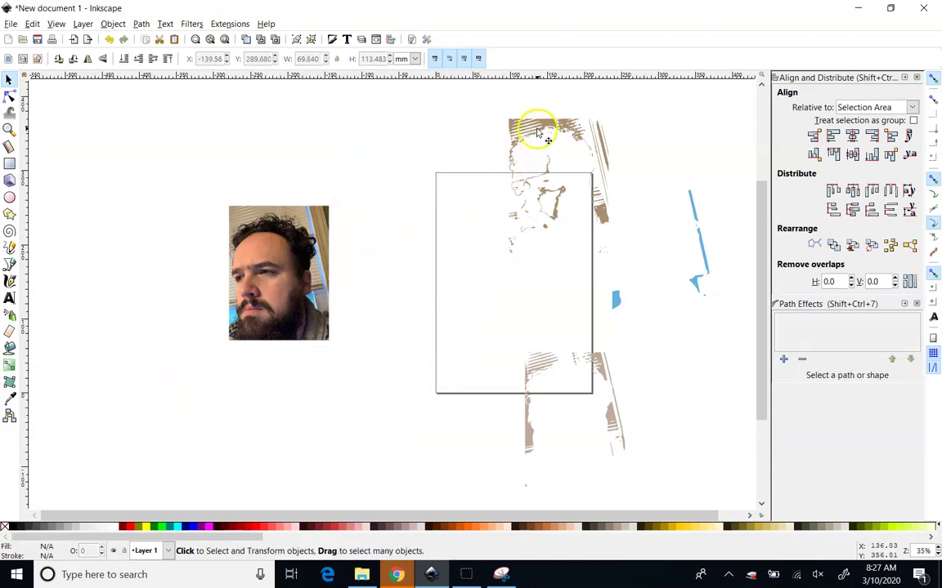
click(535, 129)
key(Delete)
click(700, 282)
key(Delete)
click(611, 417)
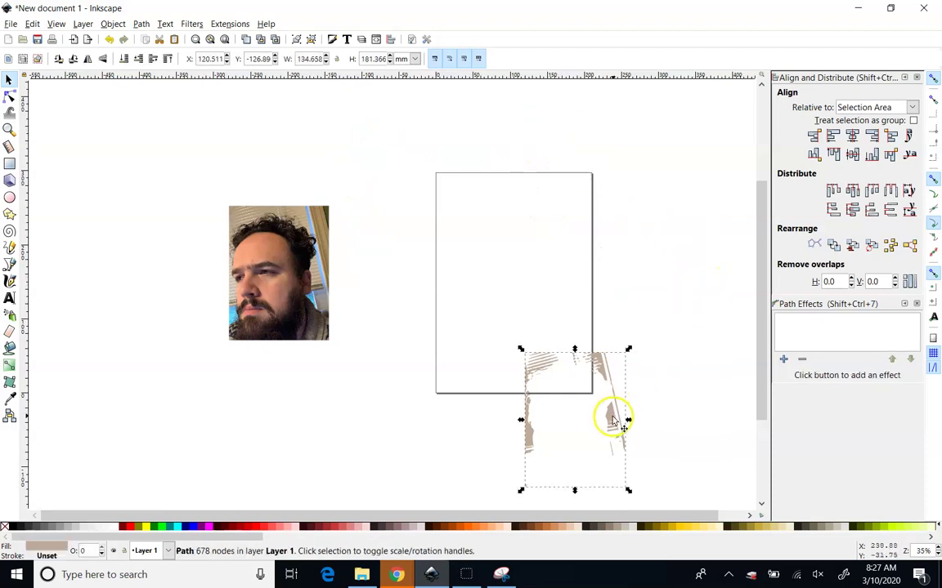
key(Delete)
Trace the photo in Colors mode with 8 scans, Smooth and Stack scans enabled, and place the trace beside the photo.
click(250, 262)
right_click(250, 262)
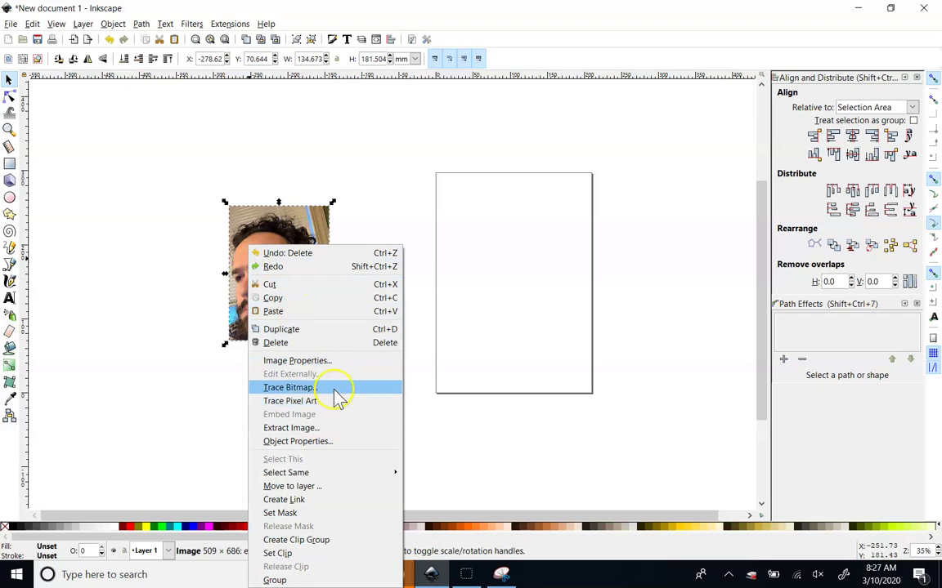
click(296, 387)
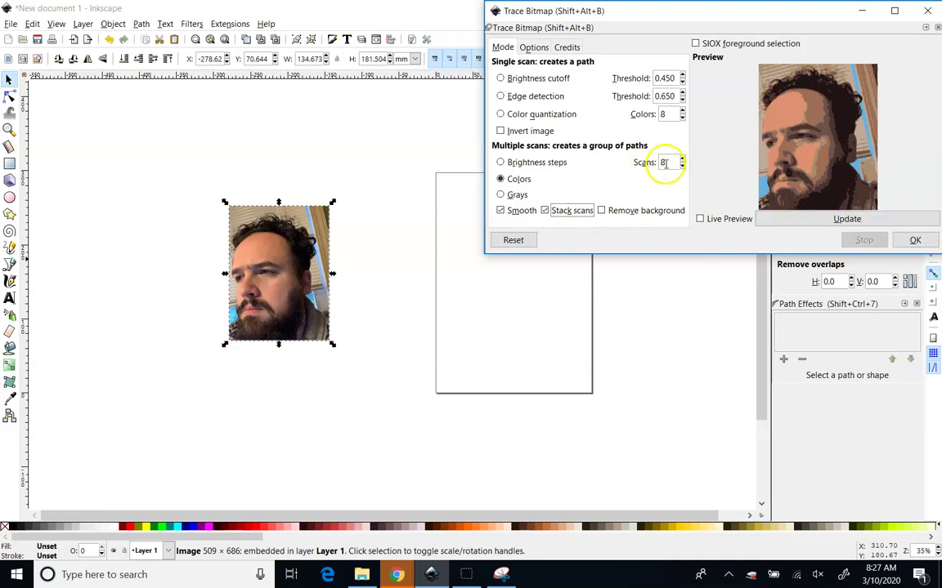
click(914, 240)
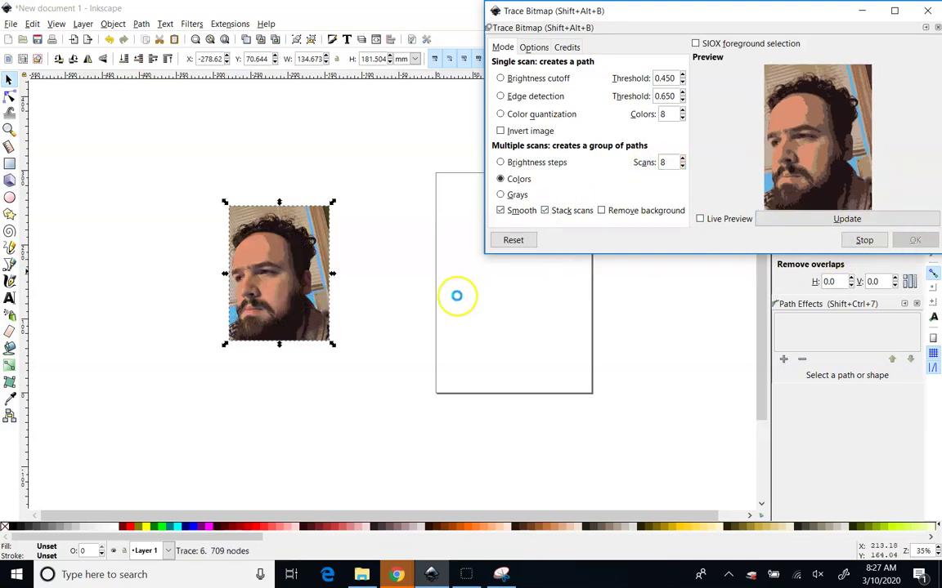
drag(284, 302, 418, 303)
click(928, 26)
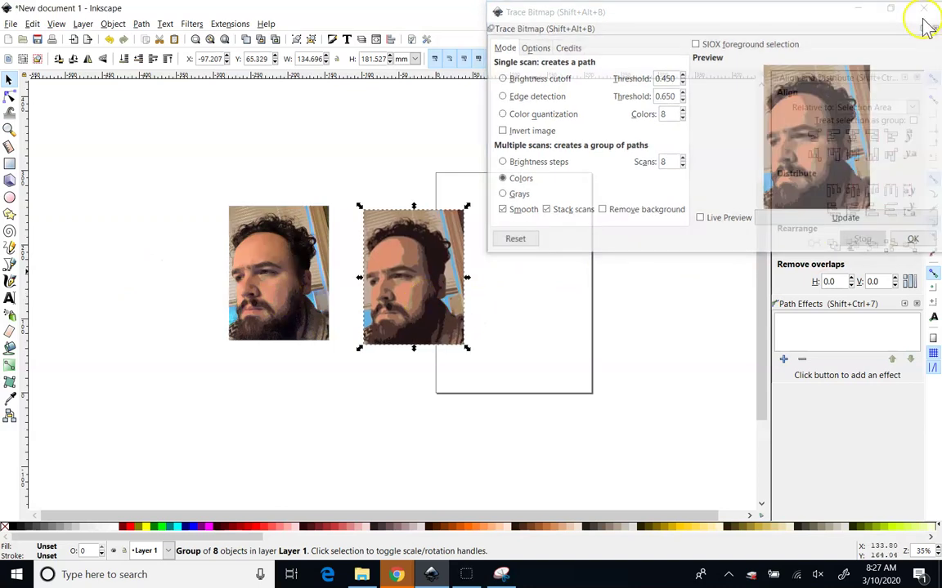
Ungroup the new stacked trace into its separate paths and deselect them.
right_click(409, 274)
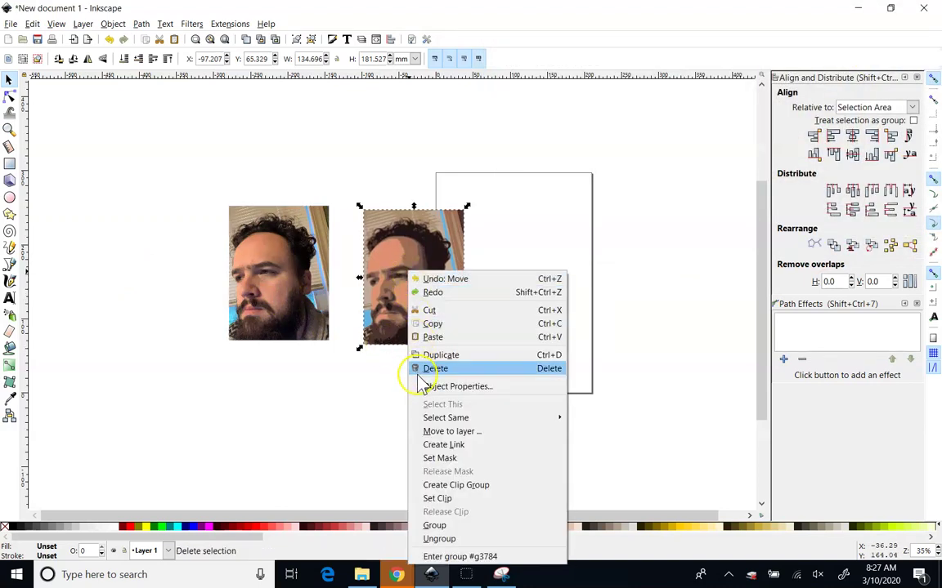
key(Escape)
key(ctrl+shift+g)
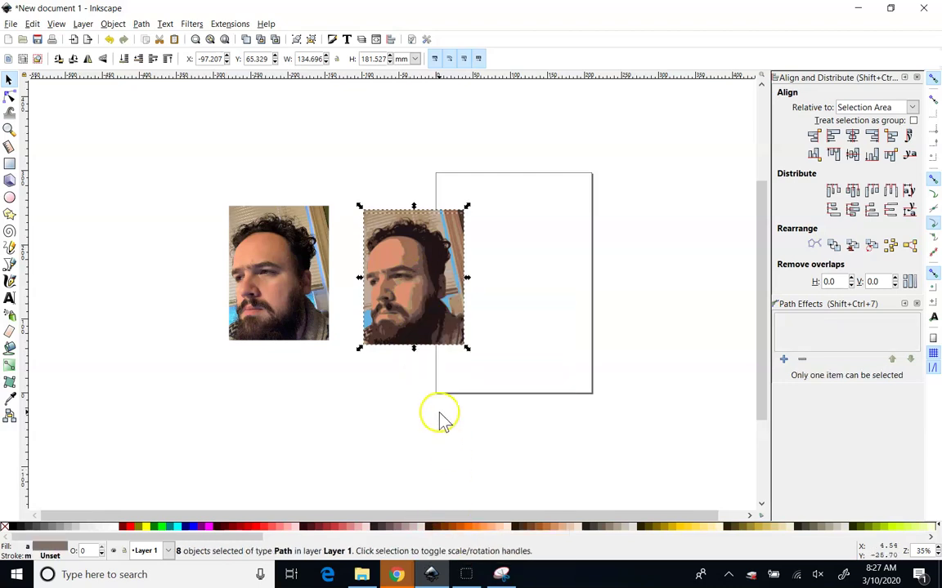
key(Escape)
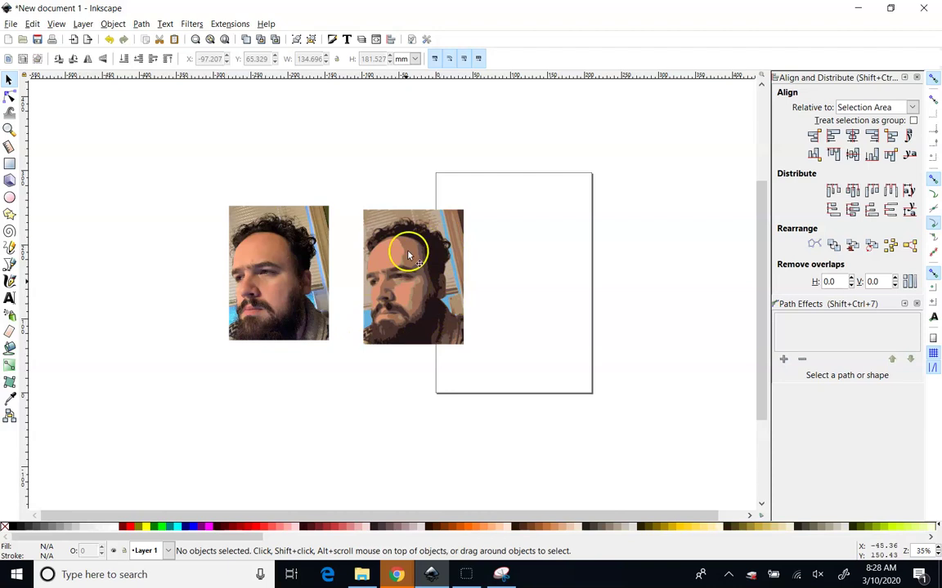
Pull the dark-brown and blue paths out of the stacked trace and place them beyond the page's right edge.
mouse_move(367, 323)
mouse_down()
mouse_move(515, 311)
mouse_move(570, 295)
mouse_up()
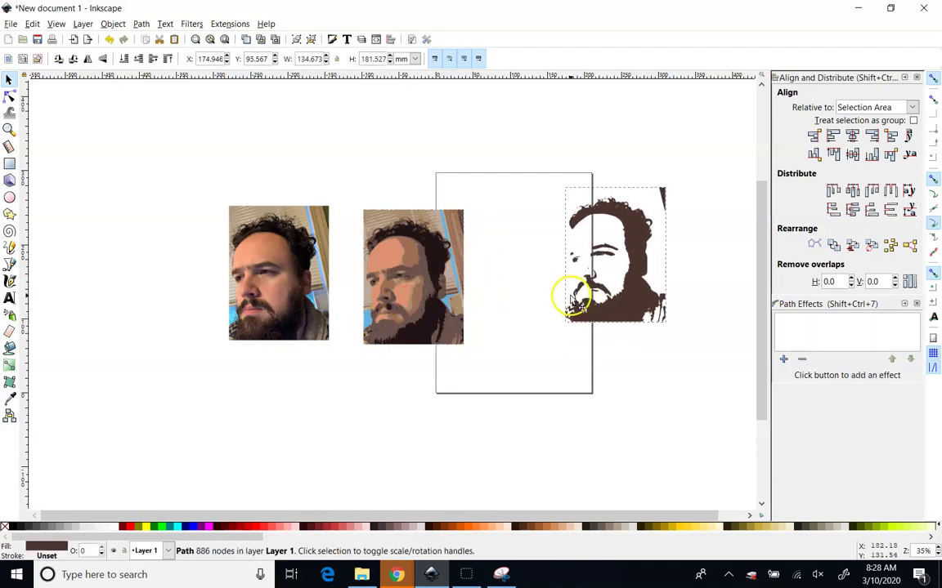
mouse_move(369, 326)
mouse_down()
mouse_move(391, 357)
mouse_move(533, 435)
mouse_move(524, 461)
mouse_up()
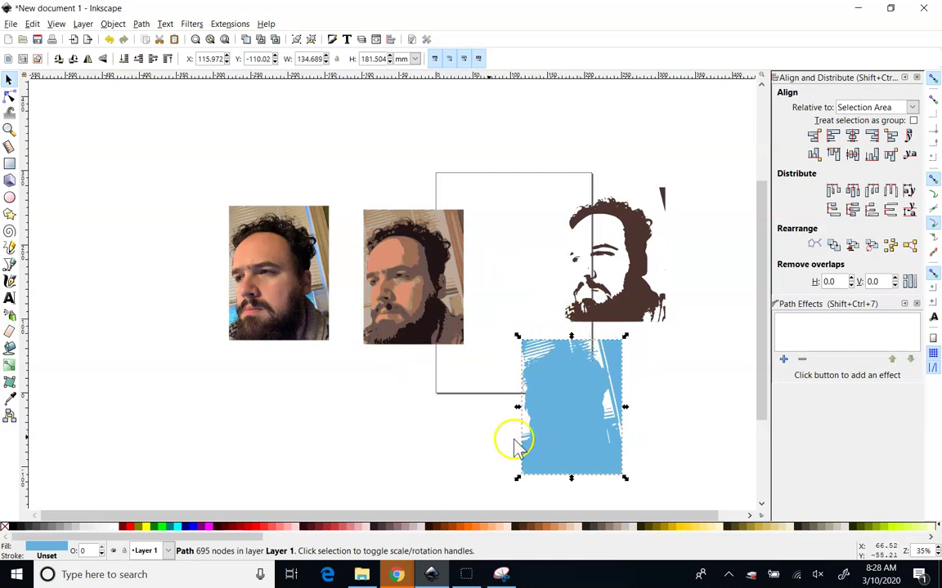
drag(571, 428, 658, 433)
drag(641, 269, 687, 262)
Move the grey-brown, reddish-brown, near-black, tan and salmon paths out of the stack to separate spots around it.
mouse_move(427, 257)
mouse_down()
mouse_move(483, 217)
mouse_move(532, 139)
mouse_up()
mouse_move(412, 300)
mouse_down()
mouse_move(535, 361)
mouse_move(528, 337)
mouse_up()
drag(411, 330, 360, 472)
mouse_move(412, 263)
mouse_down()
mouse_move(371, 166)
mouse_move(391, 120)
mouse_move(405, 122)
mouse_up()
drag(416, 312, 527, 449)
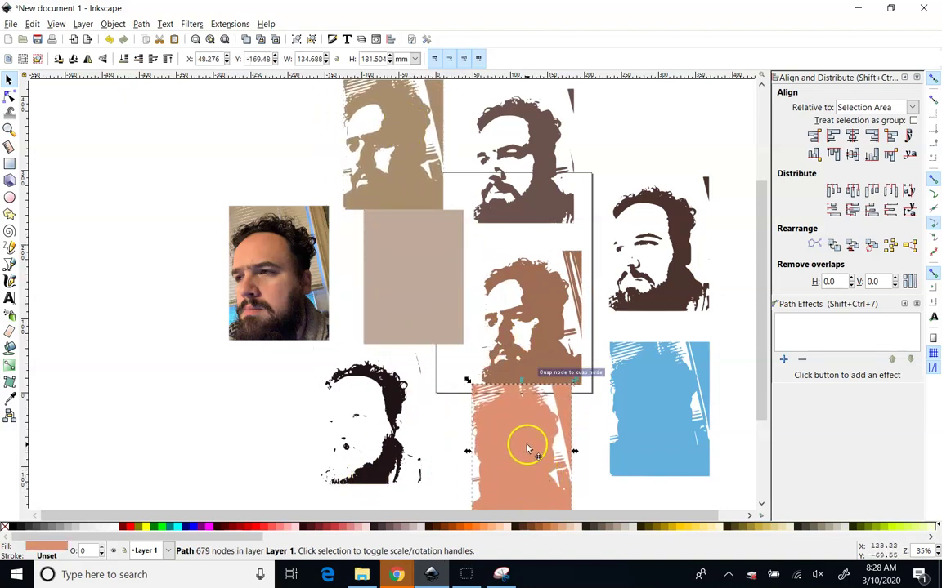
Delete the solid beige rectangle and the salmon and blue paths.
click(377, 266)
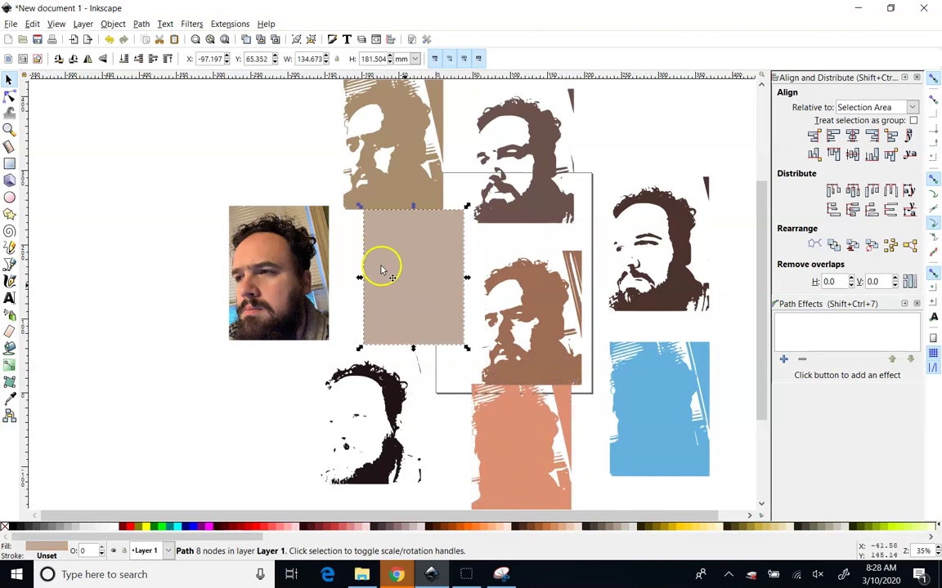
key(Delete)
click(504, 452)
key(Delete)
click(669, 448)
key(Delete)
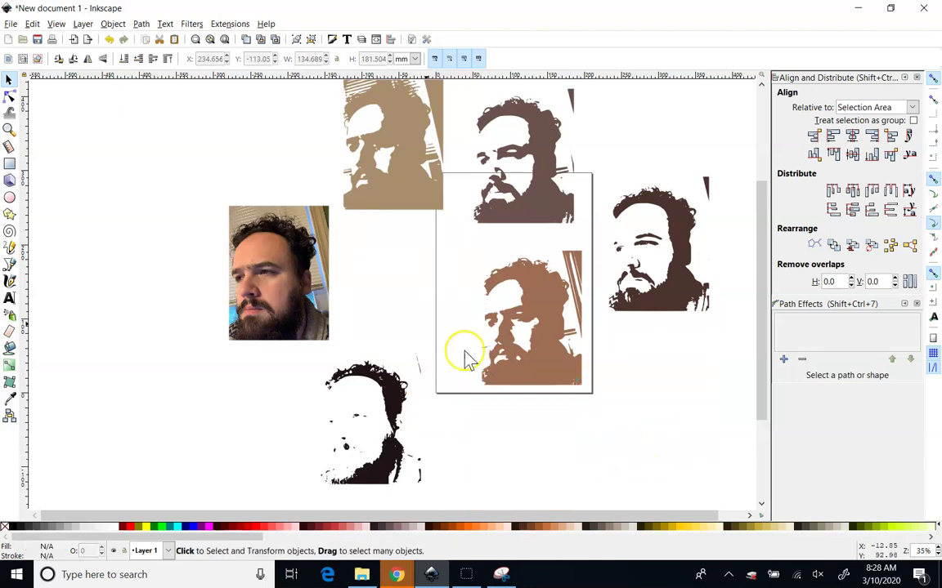
Move the tan path below the dark-brown portrait and delete the near-black path.
drag(393, 179, 671, 433)
click(391, 452)
key(Delete)
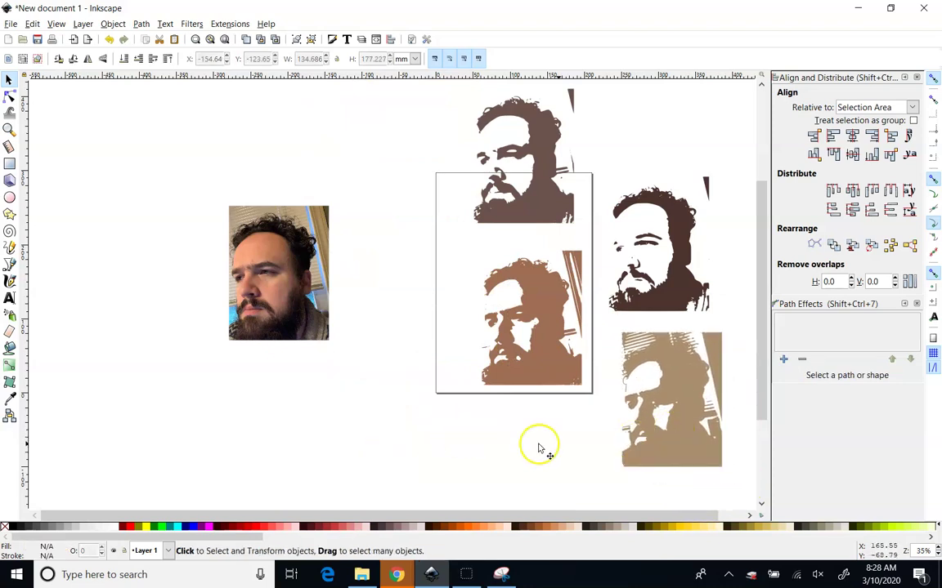
Fill the grey-brown portrait at the page's upper edge with black and move it next to the photo.
drag(563, 424, 356, 421)
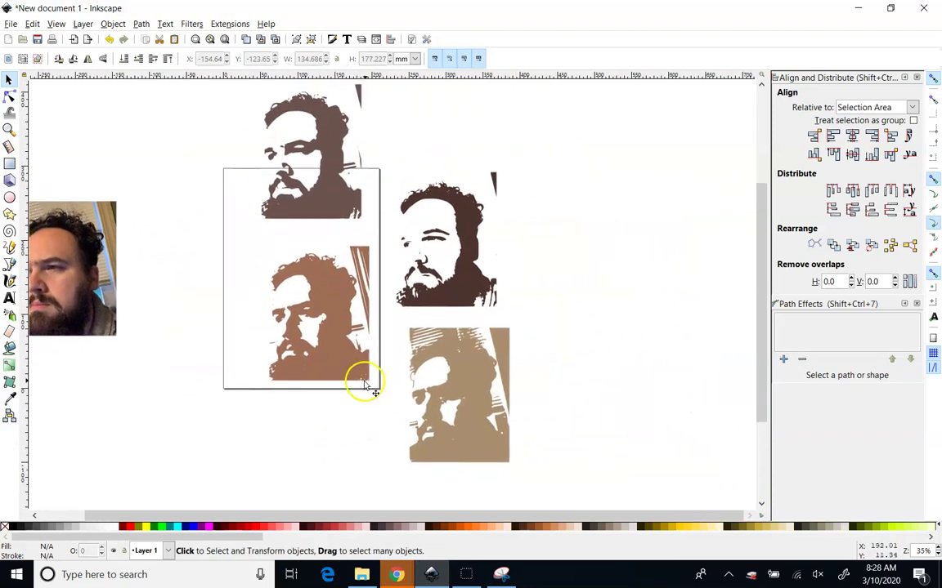
click(527, 372)
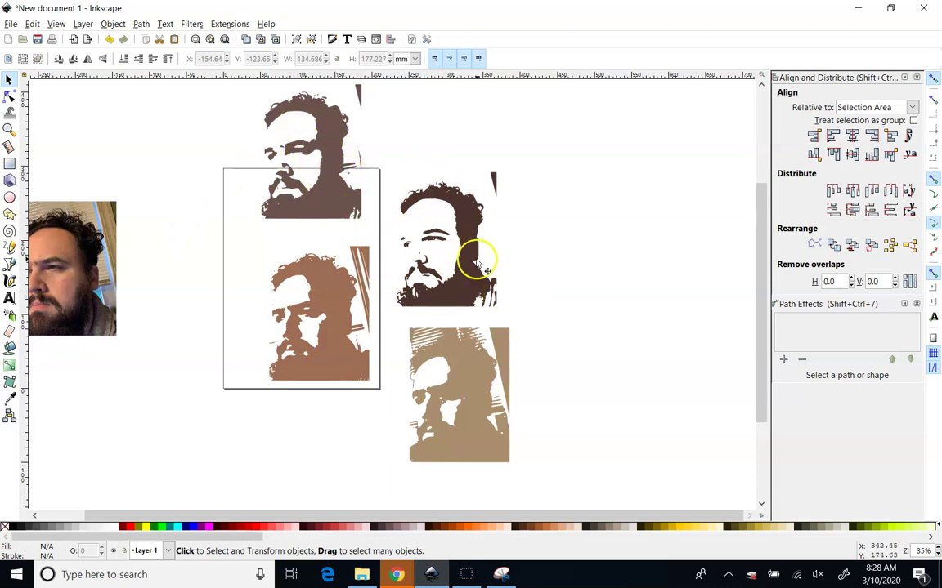
click(342, 186)
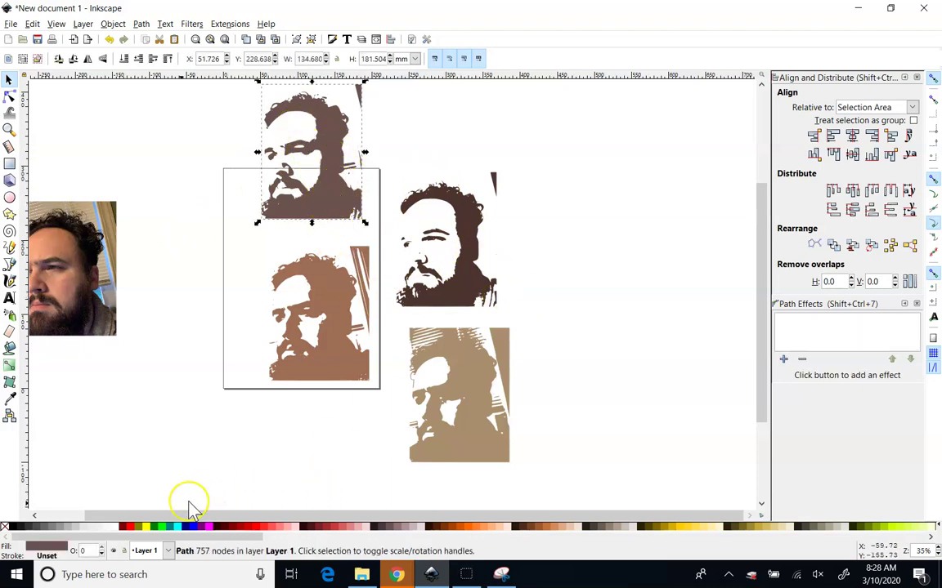
click(135, 527)
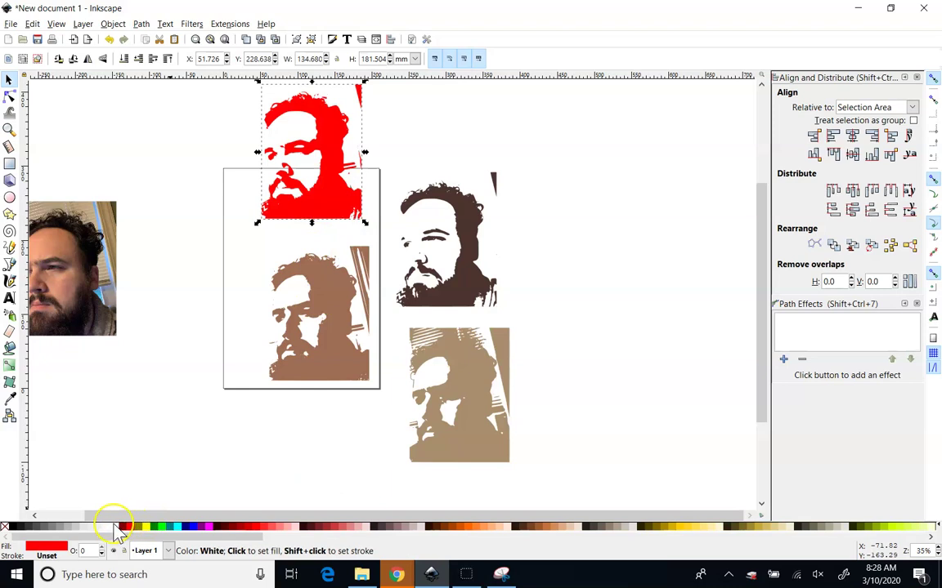
click(37, 526)
click(14, 527)
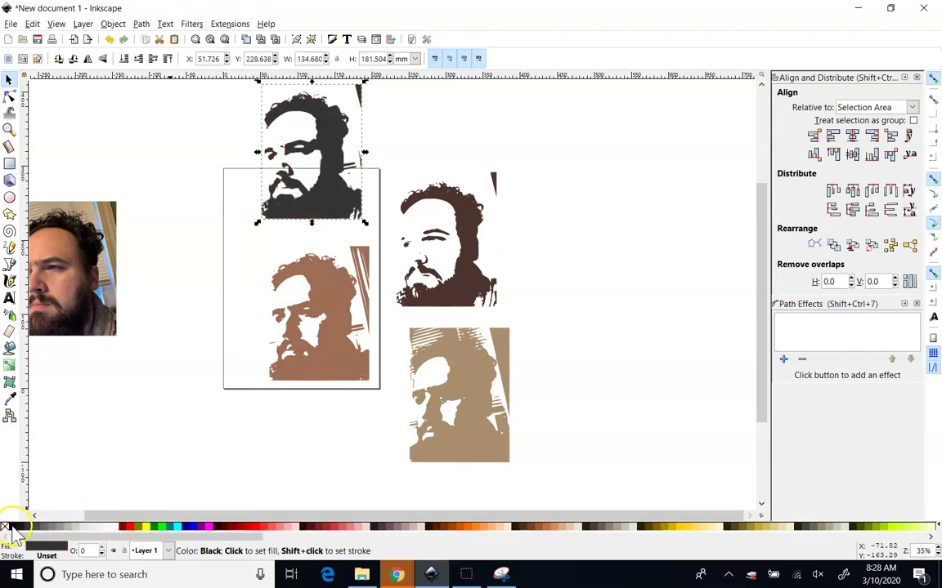
click(14, 527)
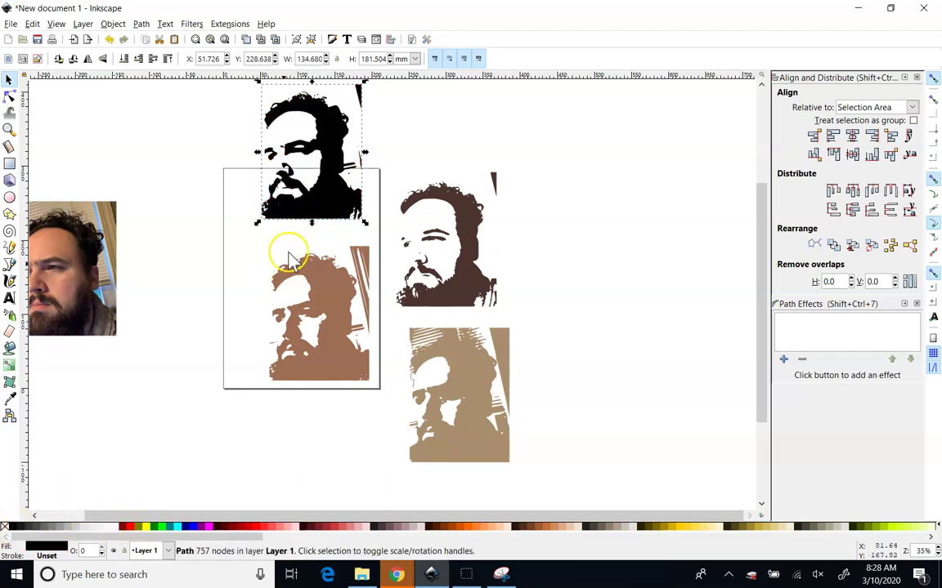
drag(316, 206, 207, 308)
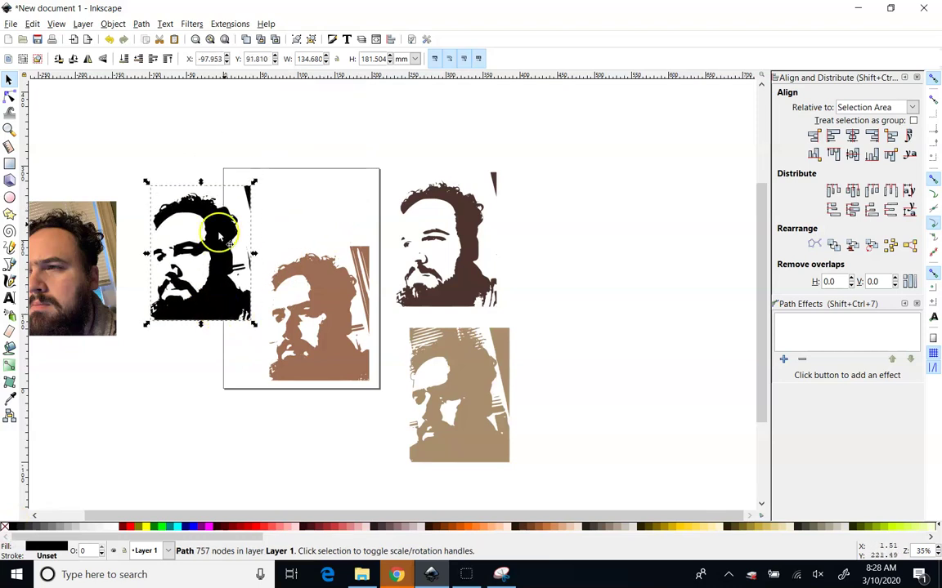
Delete the reddish-brown, tan and dark-brown portrait paths, keeping only the black portrait and the photo.
click(343, 358)
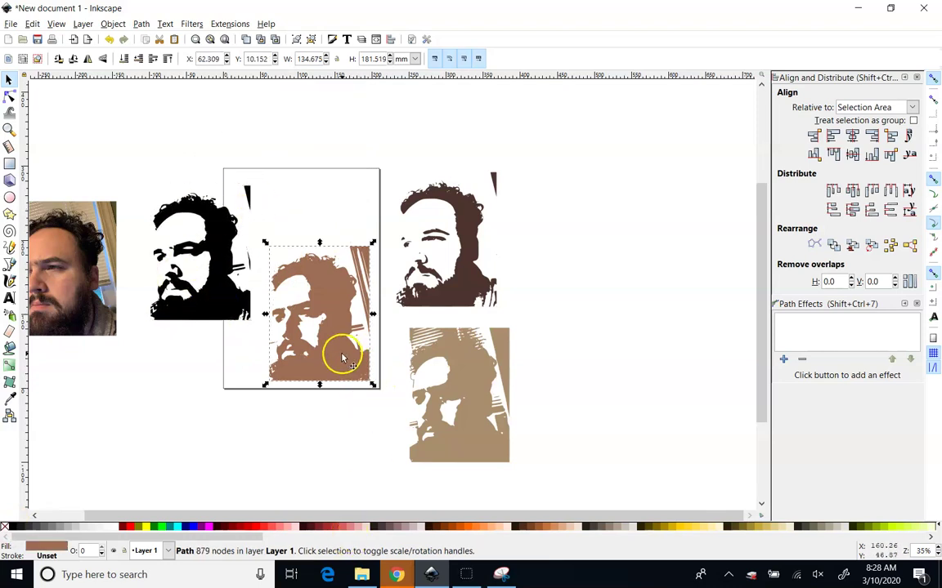
key(Delete)
click(465, 432)
key(Delete)
click(464, 263)
key(Delete)
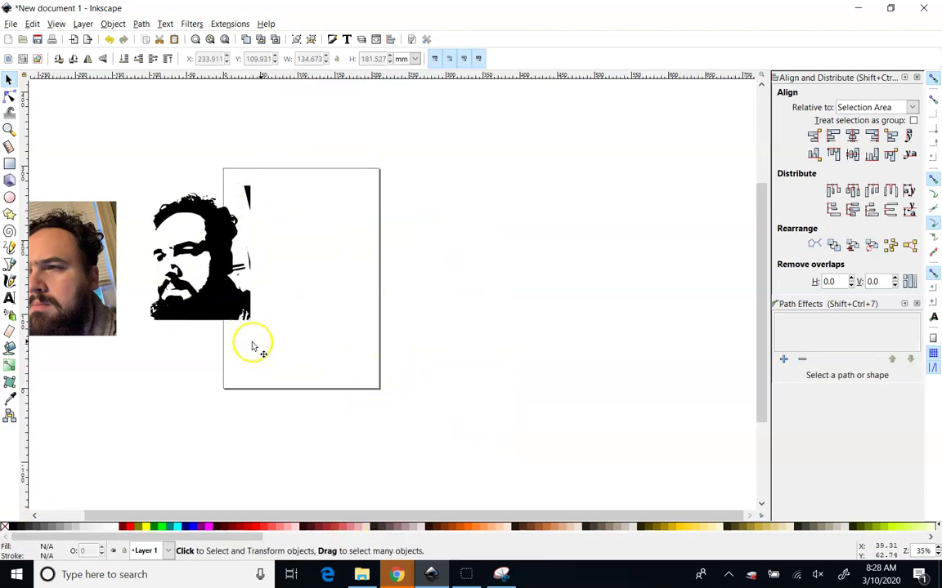
Move the photo farther left of the page and shift the black portrait left, clear of the page.
drag(225, 351, 458, 305)
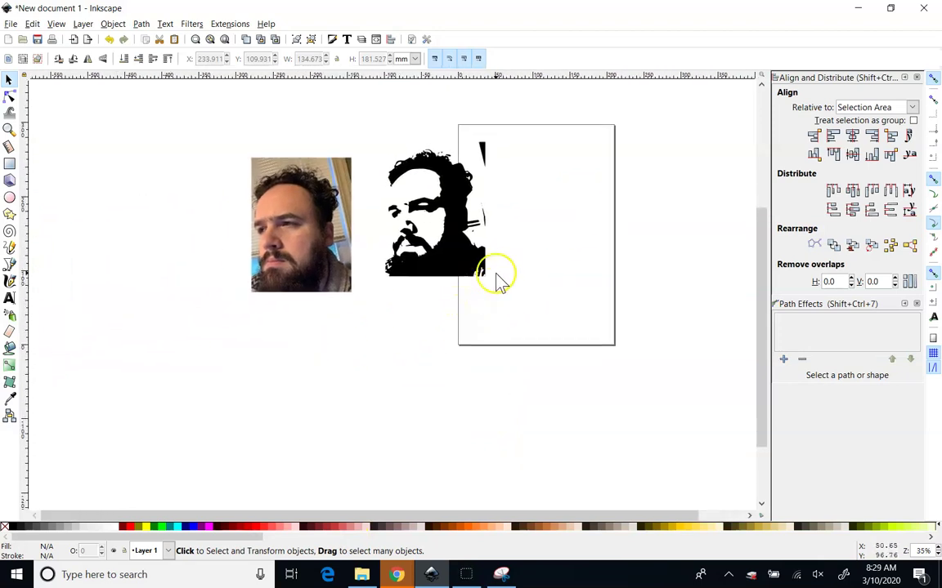
drag(288, 244, 137, 229)
drag(457, 257, 394, 266)
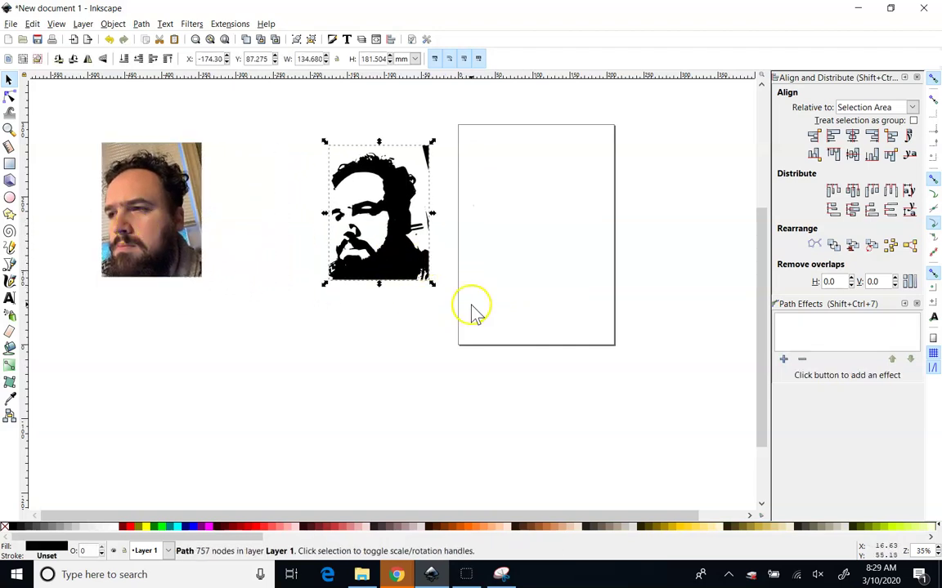
Delete the nodes of the stray wedge at the black portrait's upper-right corner.
scroll(365, 198, up, 2)
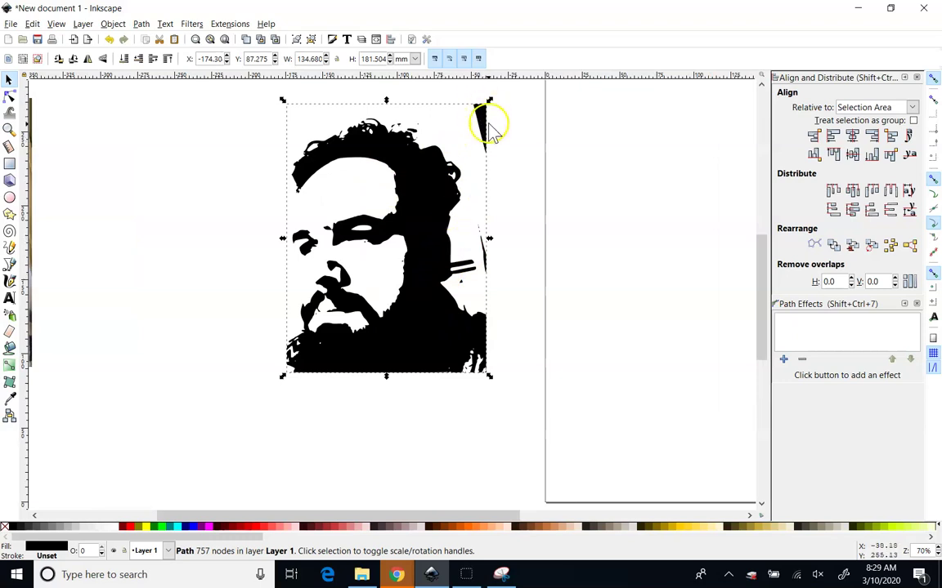
key(n)
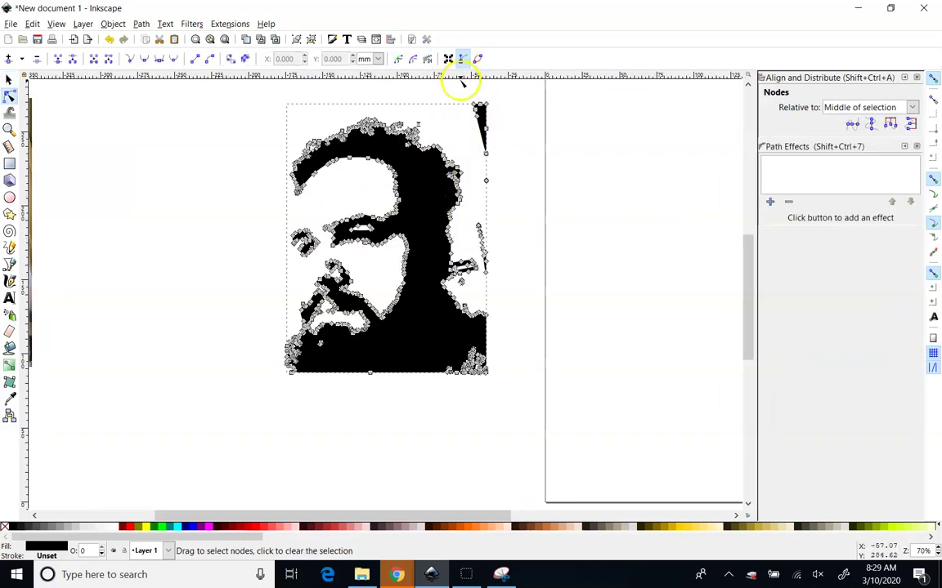
drag(466, 99, 505, 167)
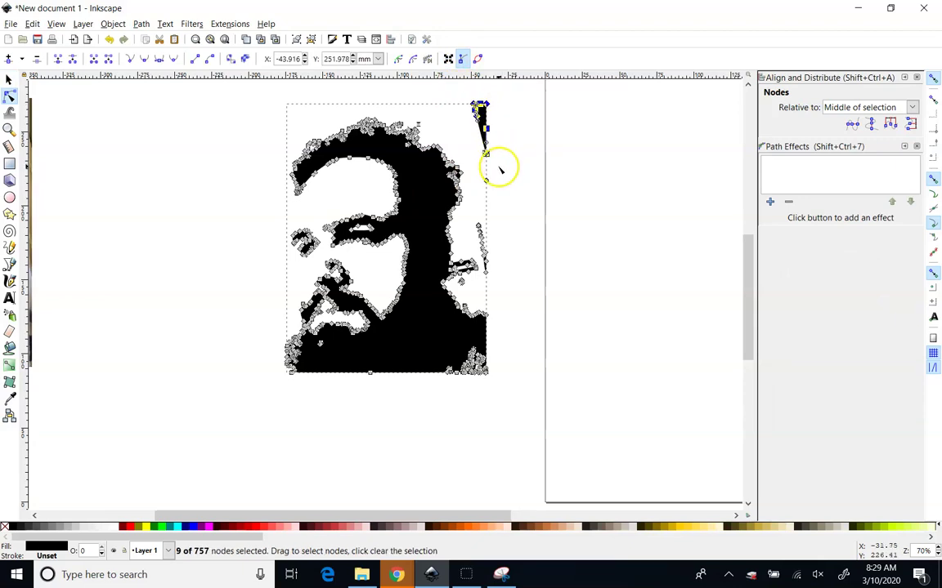
key(Delete)
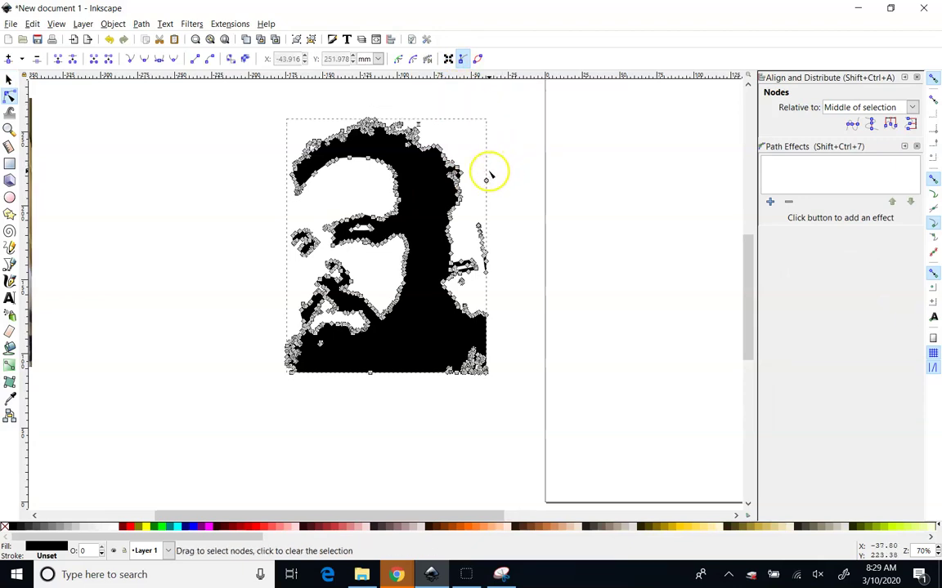
Scale the black portrait to 350 mm high with locked proportions and move it between the photo and the page.
click(10, 79)
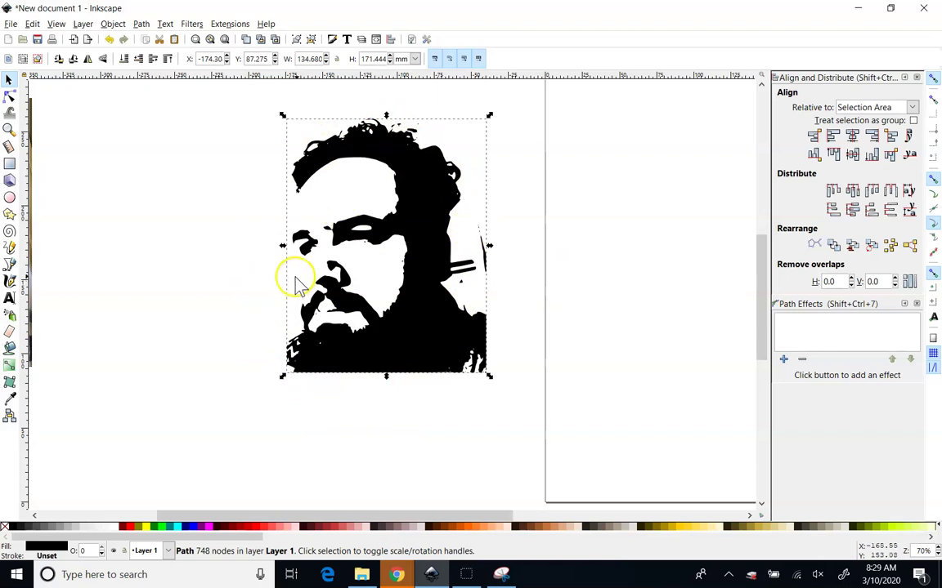
scroll(622, 305, down, 2)
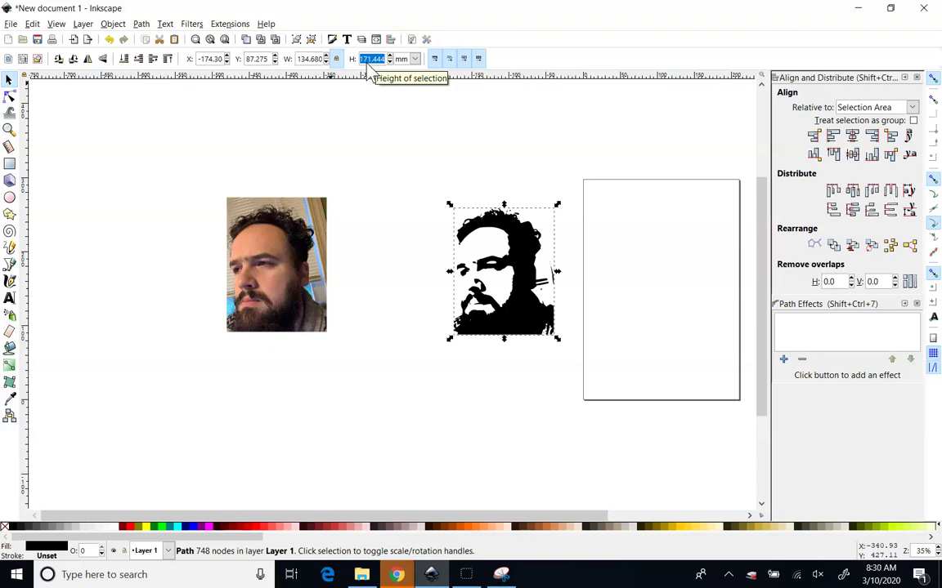
text(350)
key(Return)
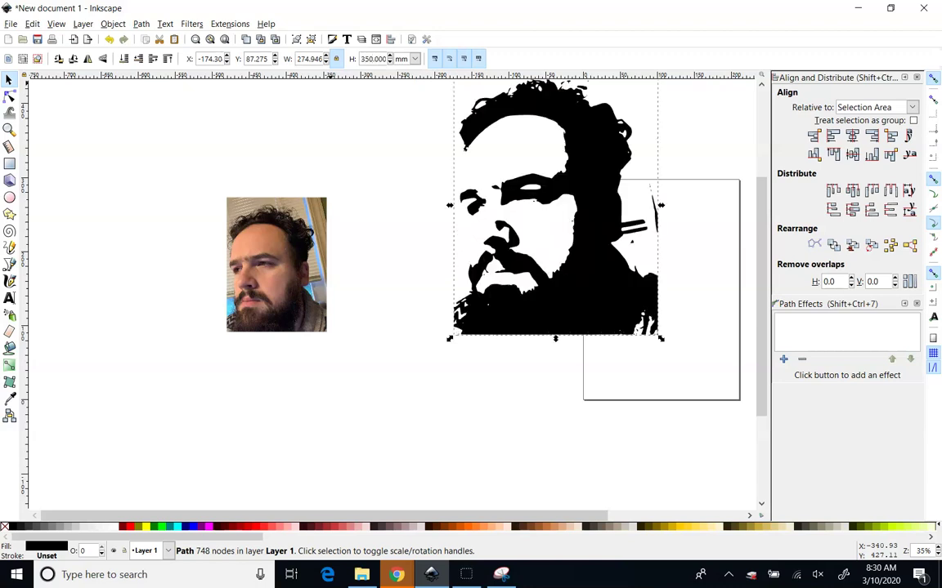
drag(611, 299, 524, 372)
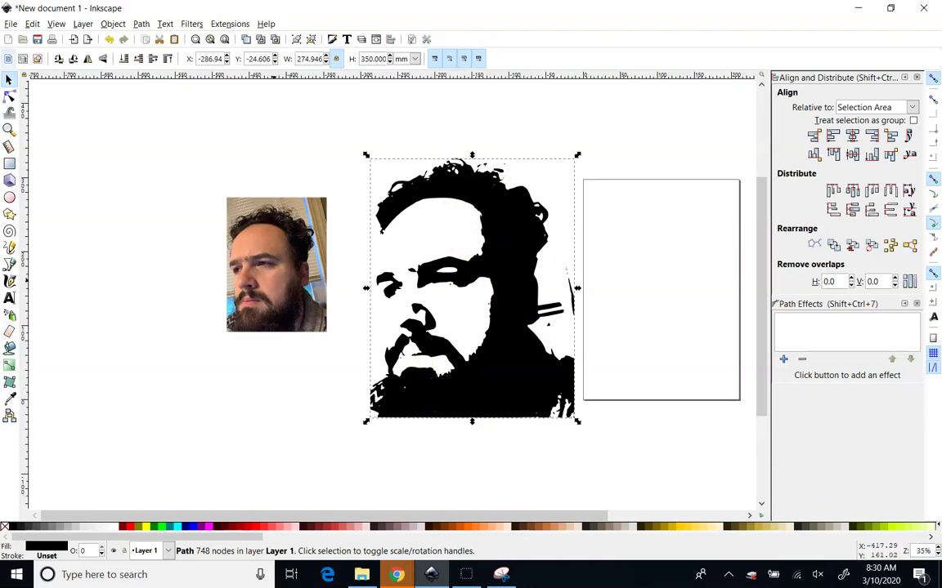
Start a text object beside the photo and set its font to Eras Bold ITC.
click(9, 297)
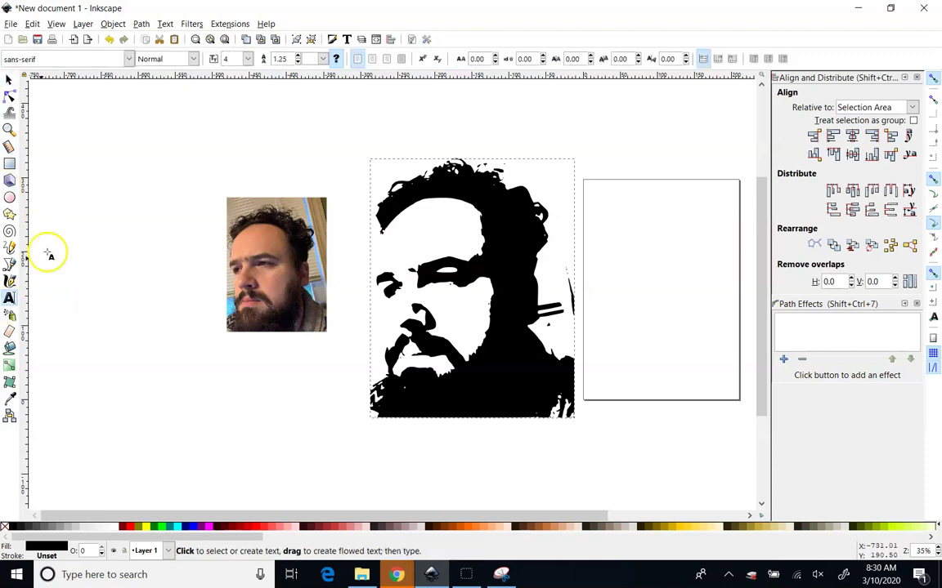
click(73, 181)
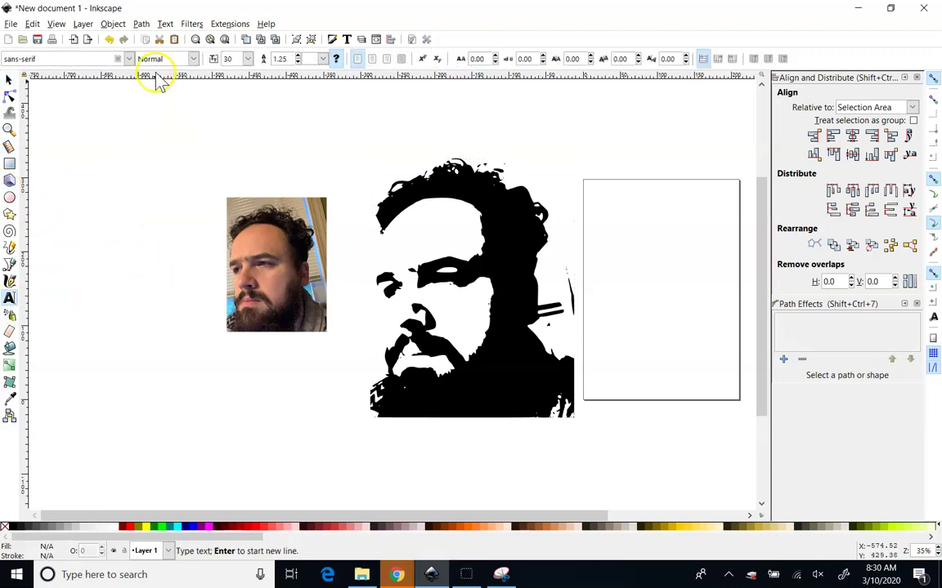
click(128, 58)
scroll(131, 66, down, 15)
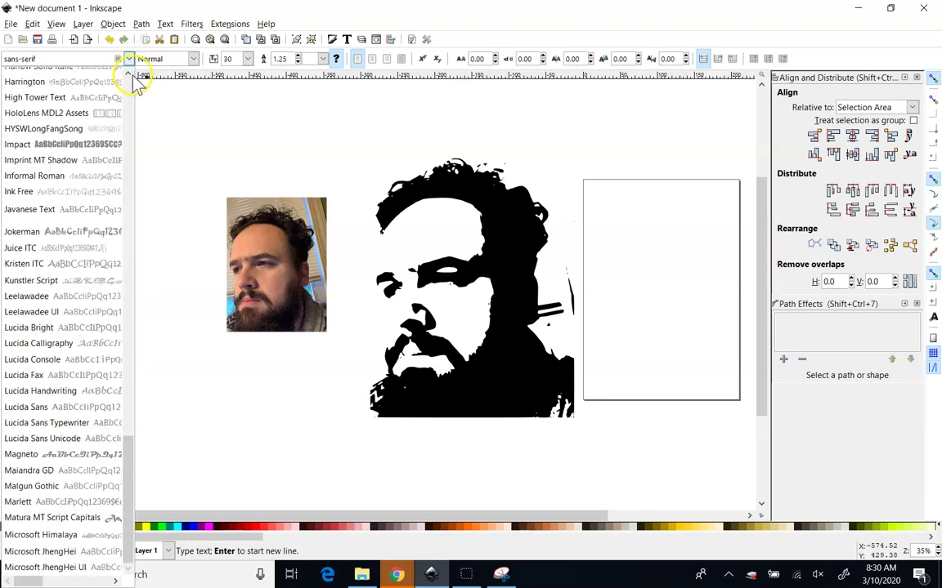
drag(126, 429, 139, 189)
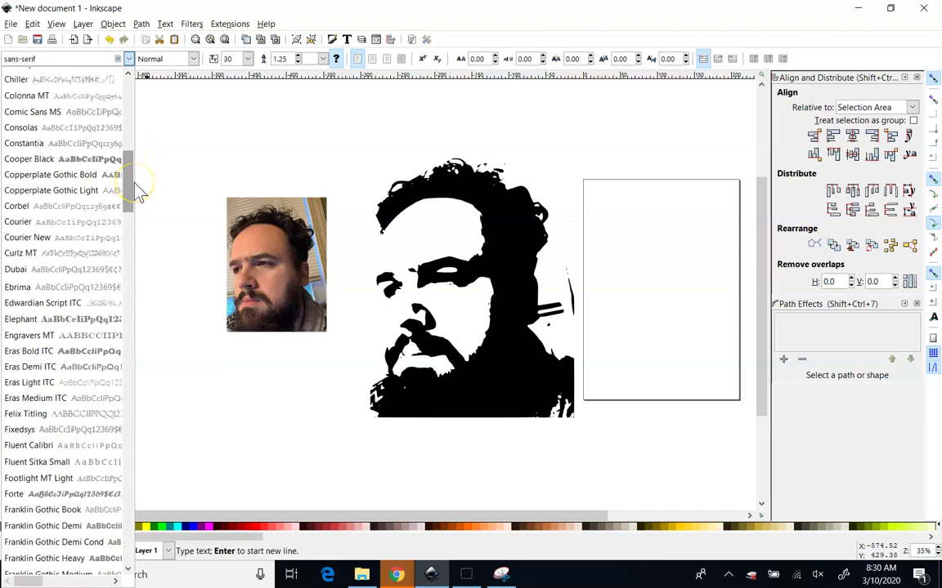
click(98, 359)
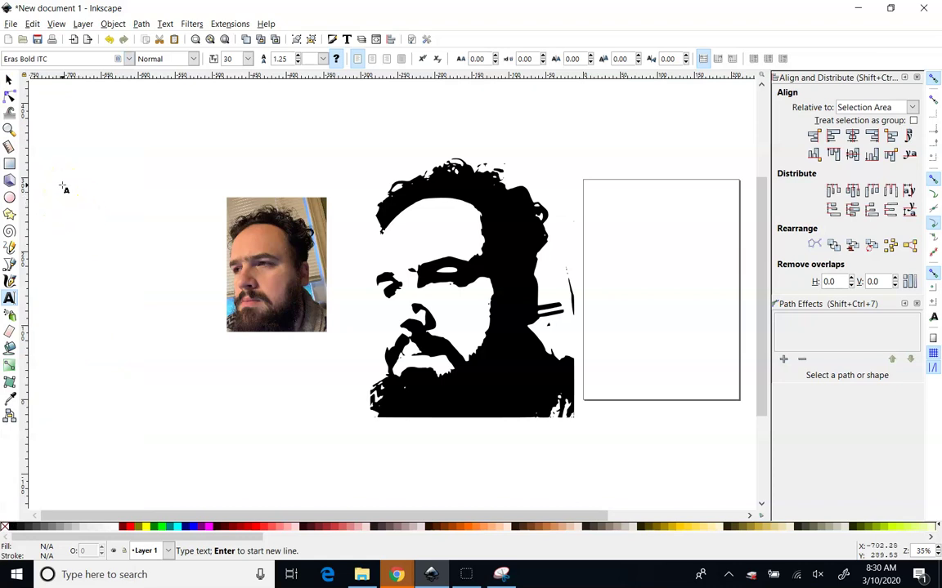
Write the text "stroke color sets power" beside the photo's upper edge.
key(F4)
key(o)
key(F5)
click(9, 298)
click(126, 206)
text(stroke color sets power)
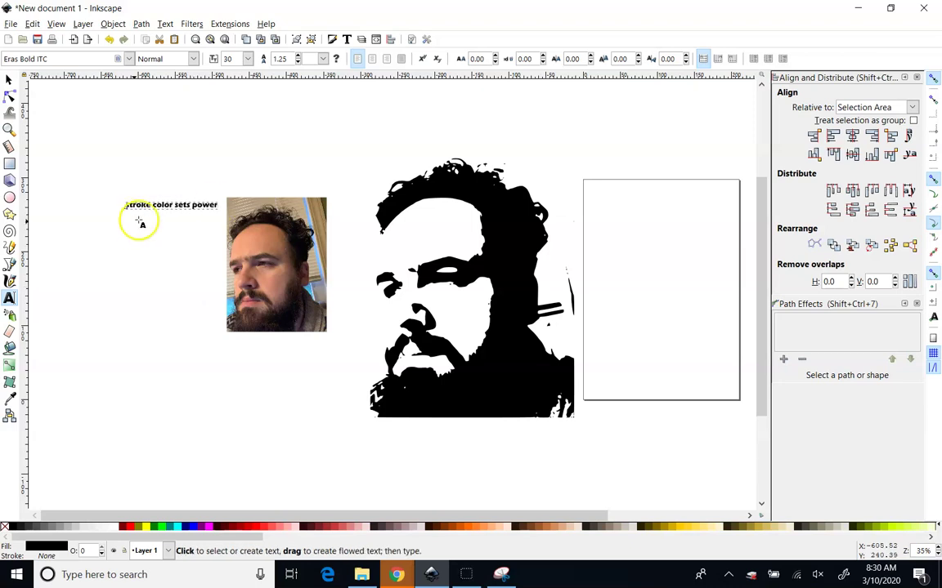
Add the text lines "black stroke = engrave", "blue stroke = cut through wood" and "red stroke = cut t-shirt transfer".
scroll(172, 214, up, 2)
key(Return)
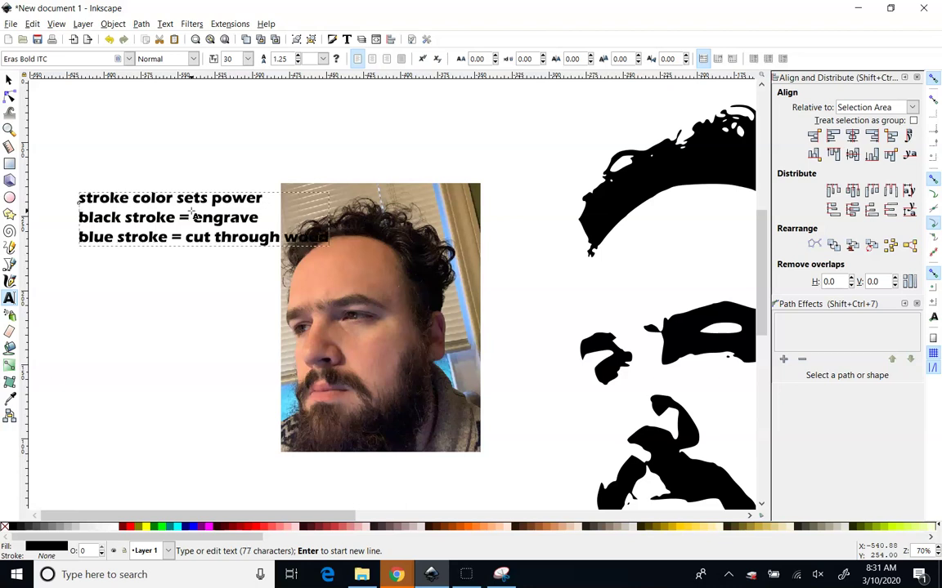
click(43, 122)
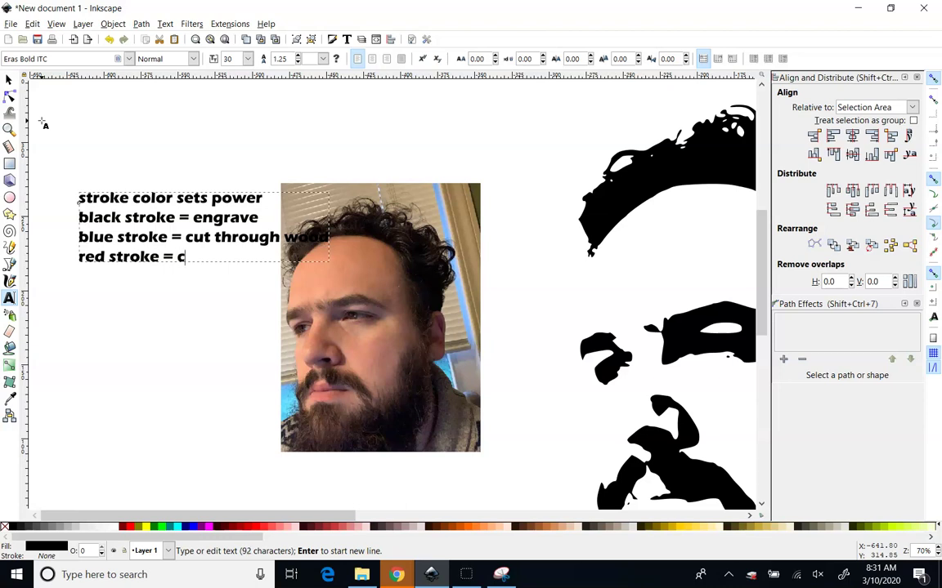
text(shirt transfer)
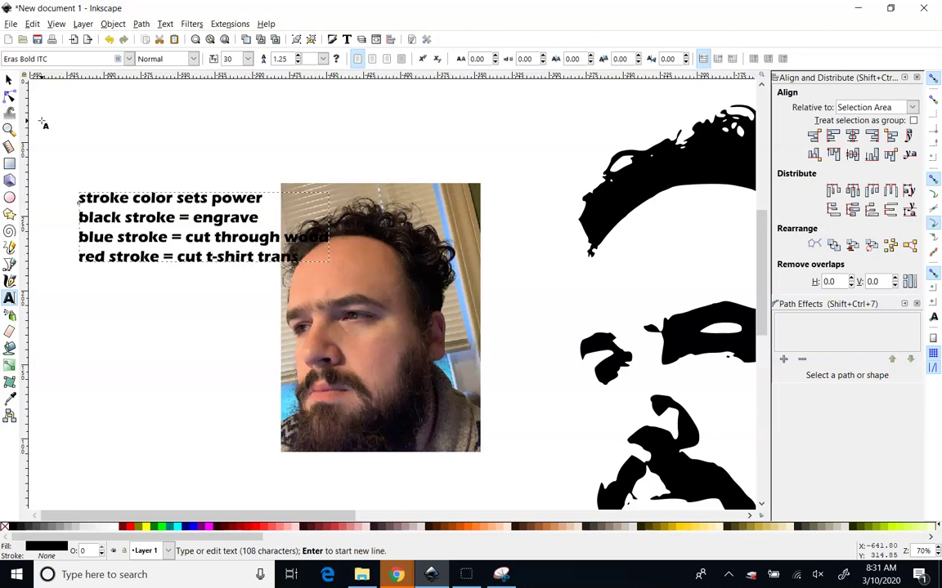
Move the four-line stroke note left and slightly up, mostly clear of the photo.
click(9, 79)
drag(215, 222, 126, 200)
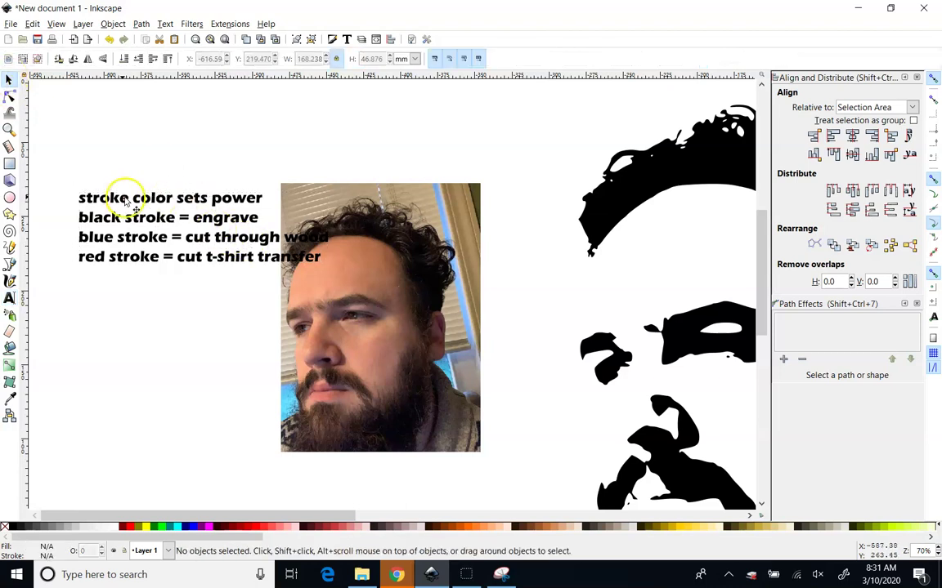
click(196, 216)
drag(196, 221, 121, 210)
click(154, 212)
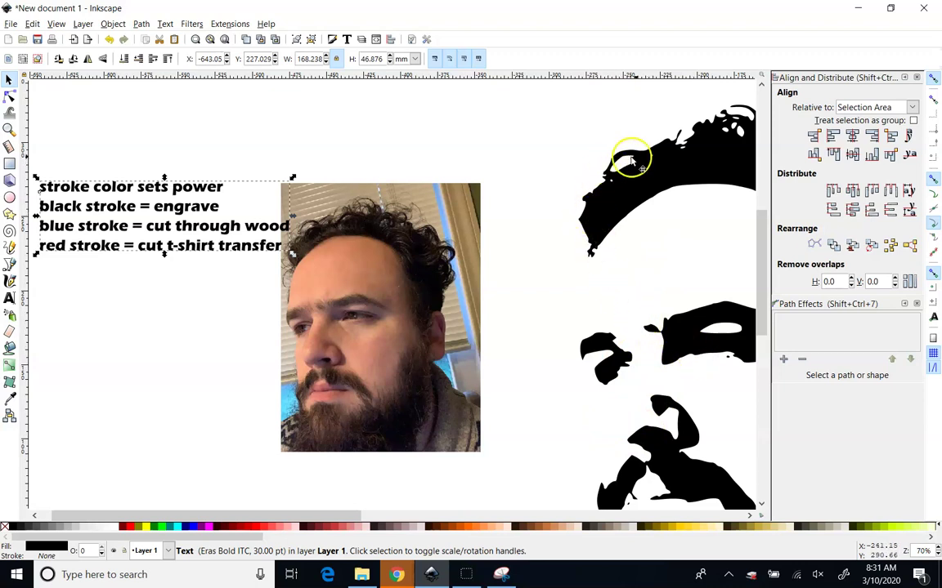
Try a red stroke on the black portrait and replace it with a black stroke.
click(617, 219)
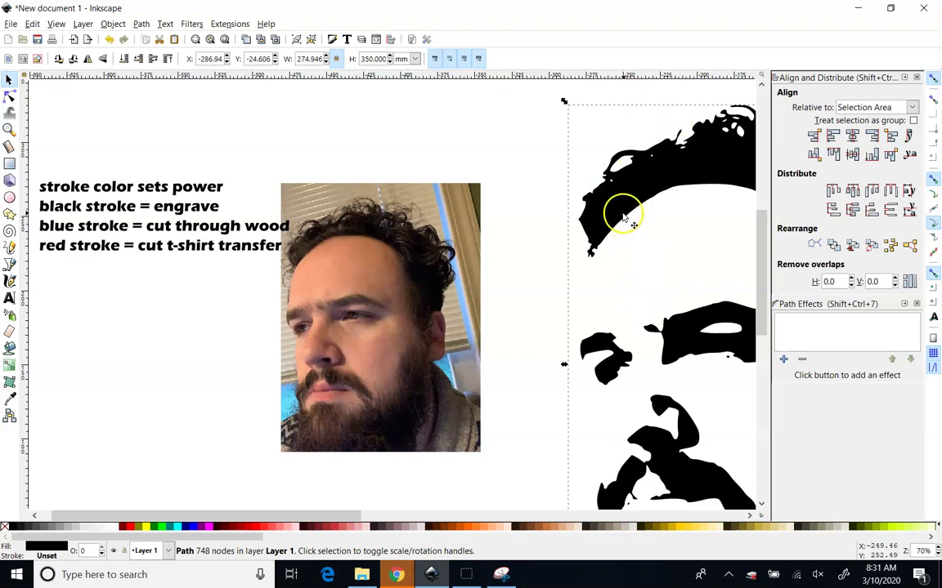
click(42, 562)
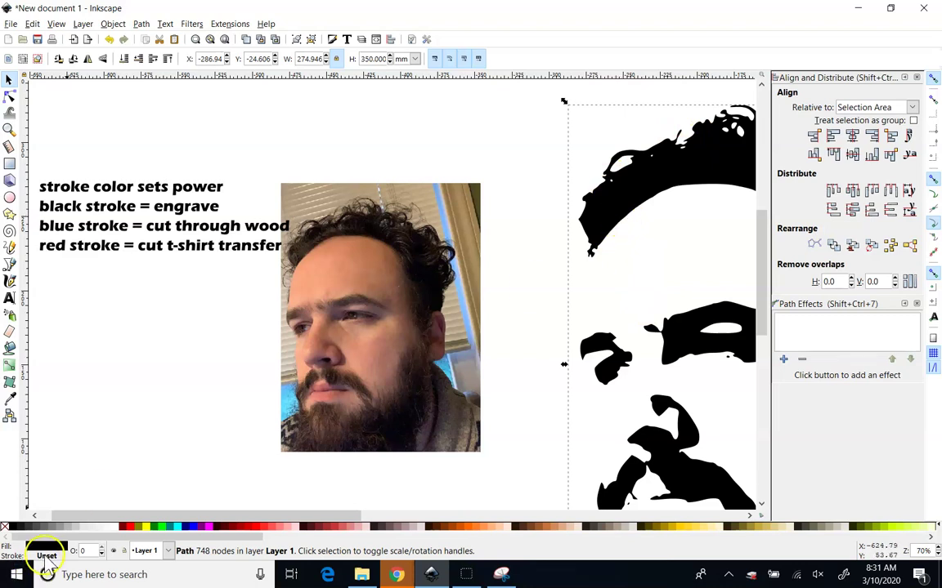
shift+click(134, 528)
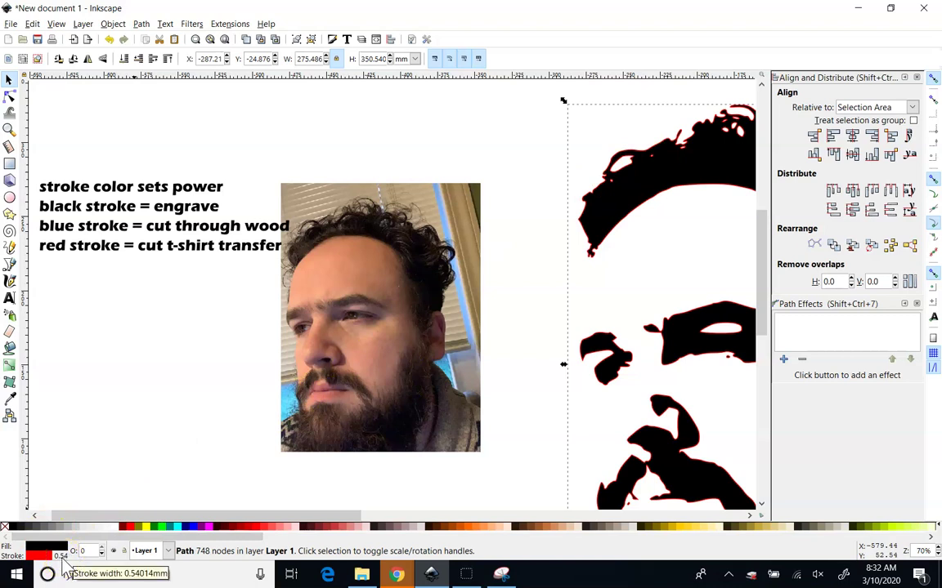
shift+click(10, 527)
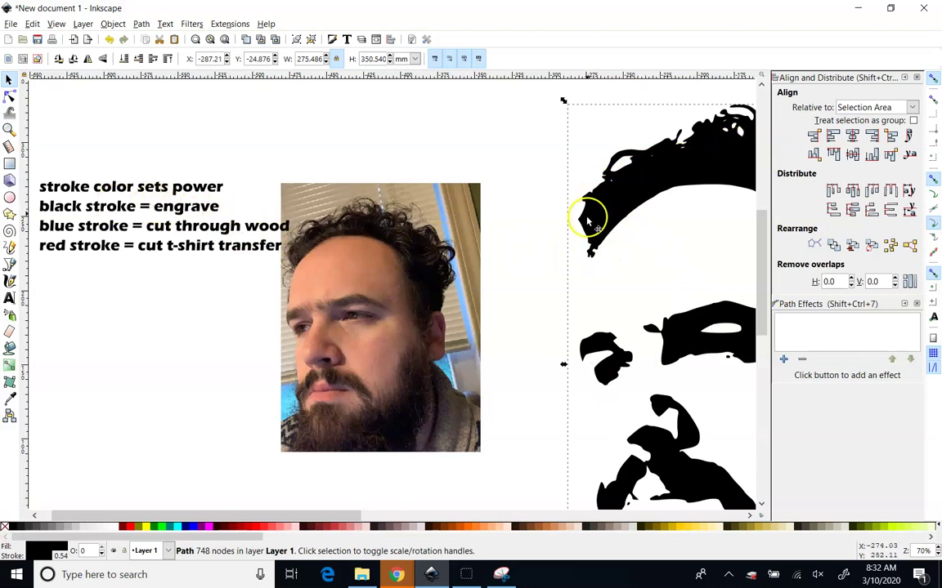
Draw a rectangle about 308 × 386 mm around the whole portrait and remove its fill.
ctrl+scroll(655, 311, down, 2)
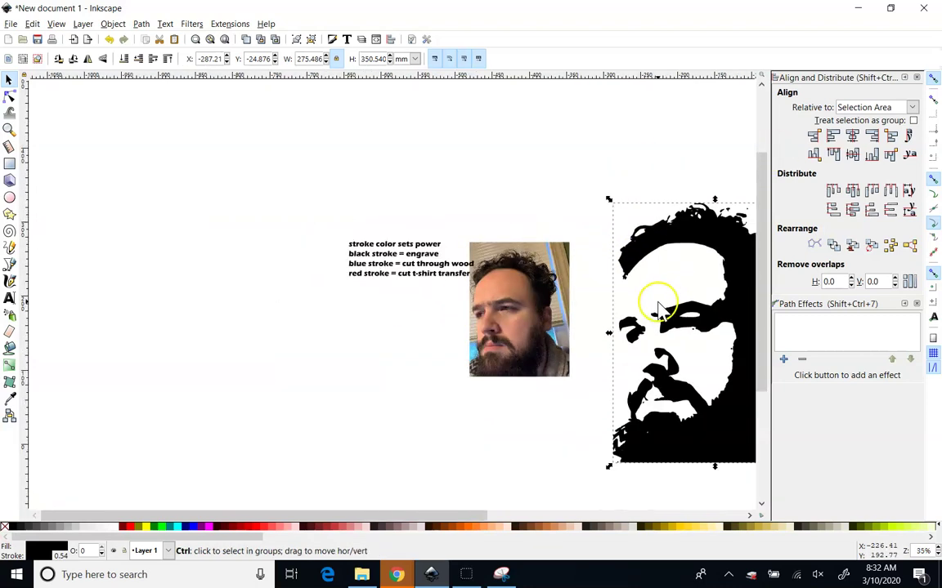
scroll(655, 312, right, 5)
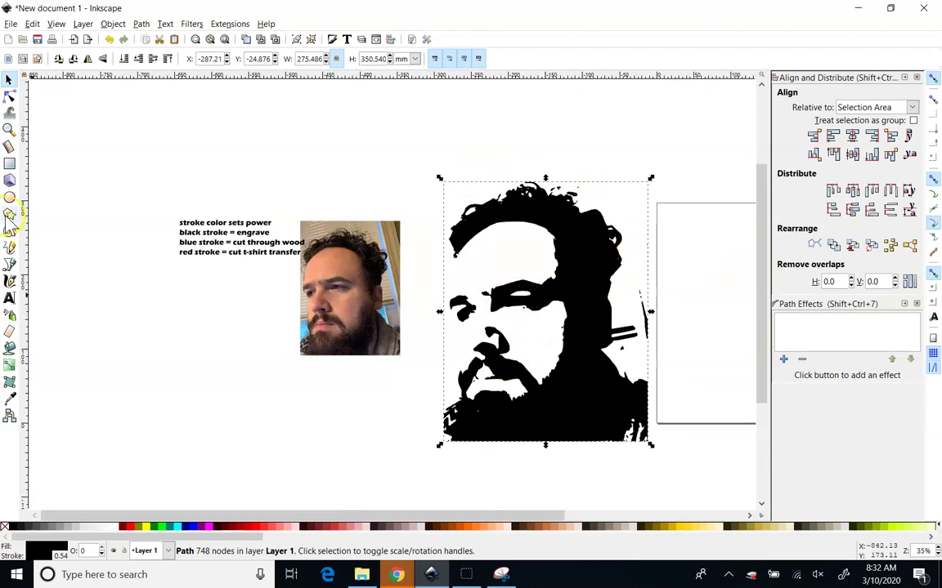
click(10, 165)
drag(425, 165, 654, 452)
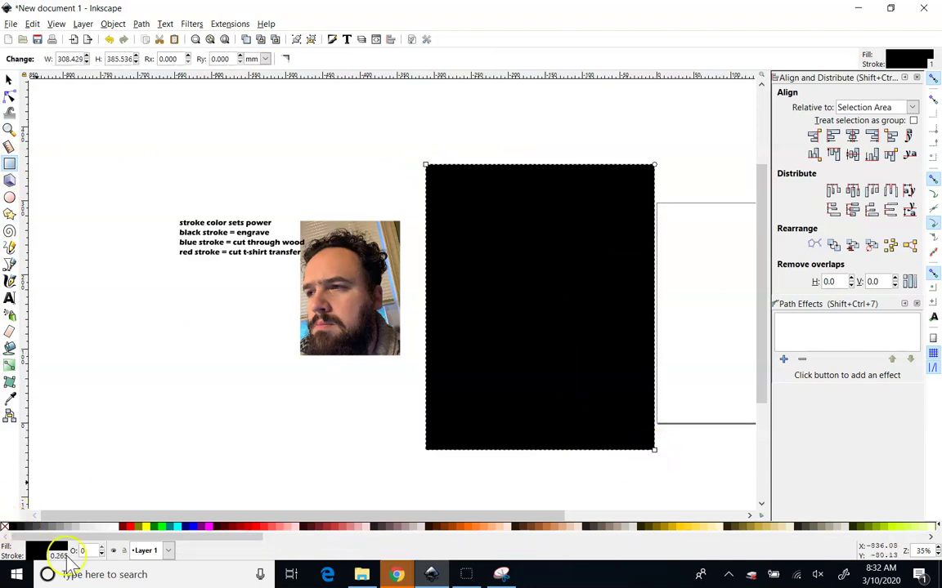
click(4, 527)
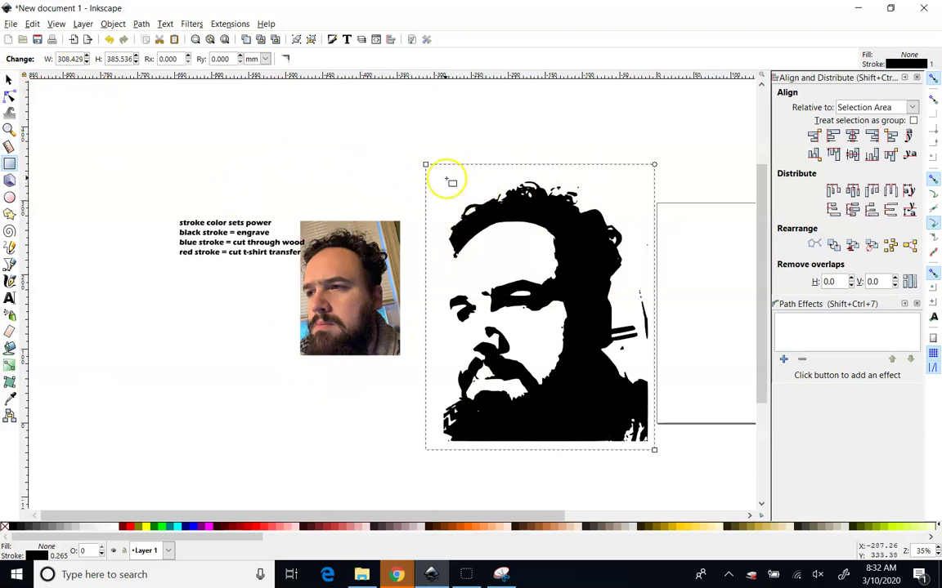
Duplicate the rectangular frame in place and shrink the copy proportionally from its upper-left corner to about 307 × 383 mm.
drag(433, 173, 654, 450)
scroll(654, 450, up, 1)
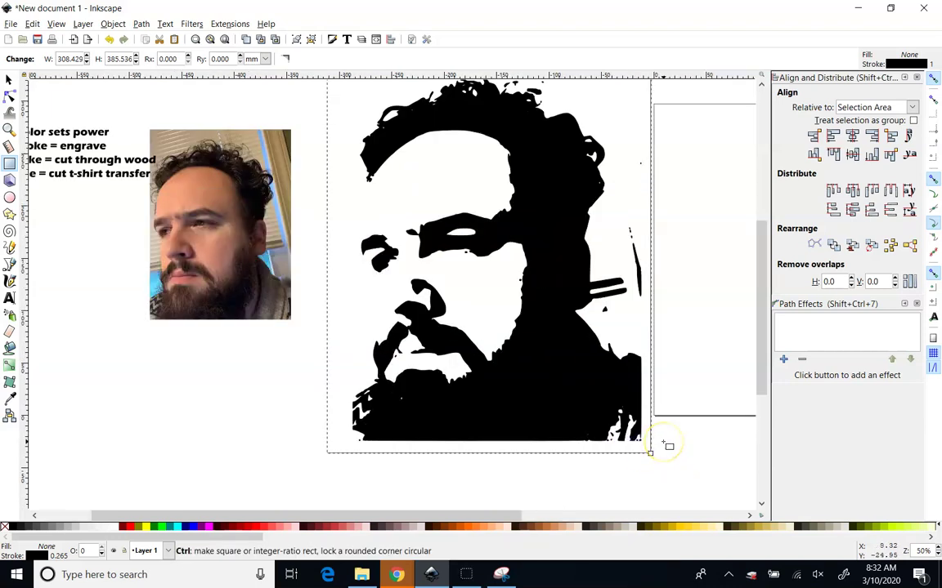
scroll(564, 327, up, 4)
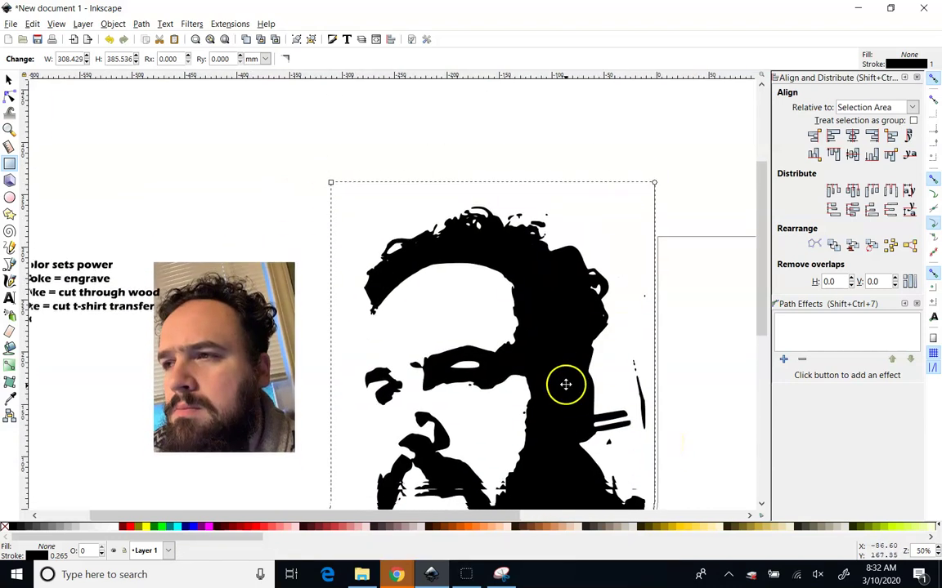
drag(565, 384, 573, 287)
click(11, 81)
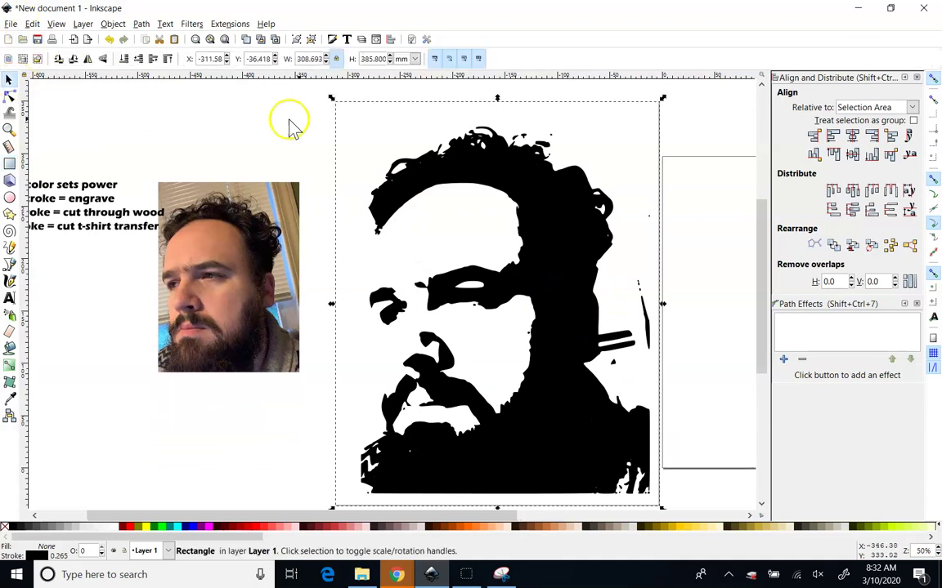
drag(335, 102, 340, 109)
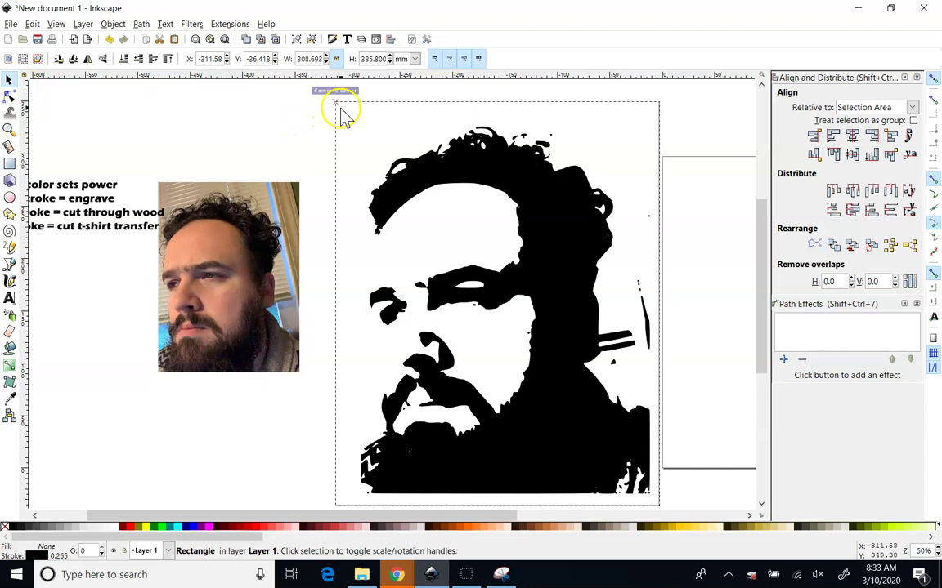
ctrl+scroll(334, 109, up, 4)
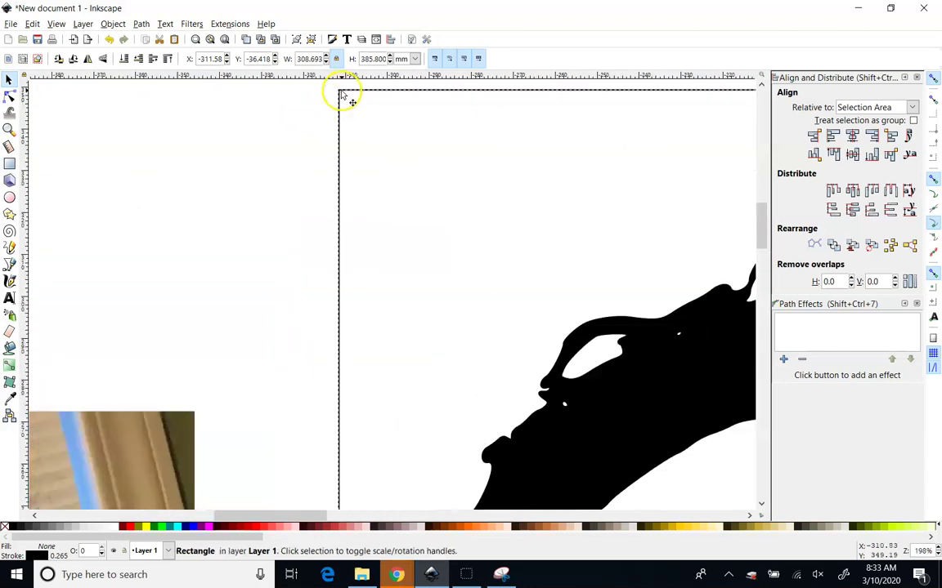
click(350, 131)
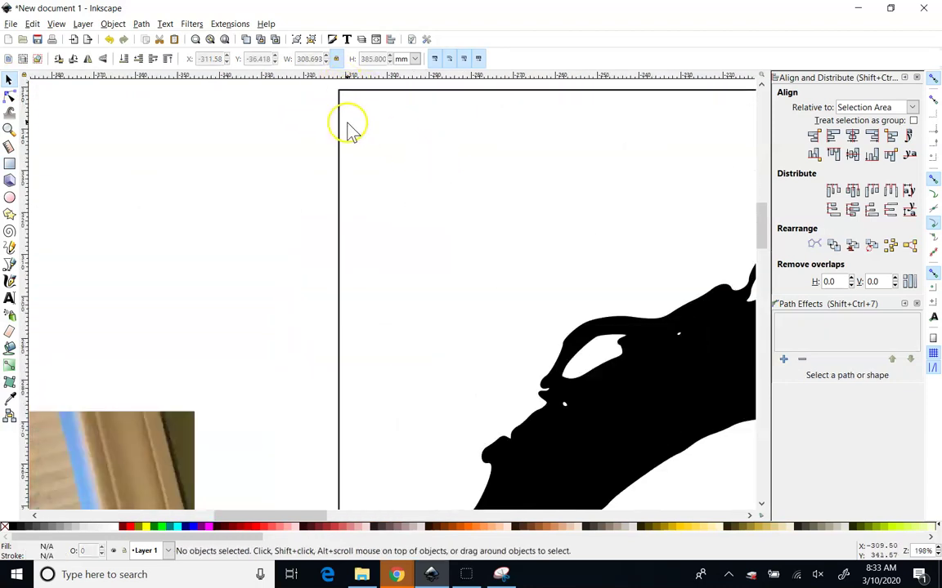
click(343, 127)
drag(336, 89, 345, 102)
ctrl+scroll(727, 465, down, 4)
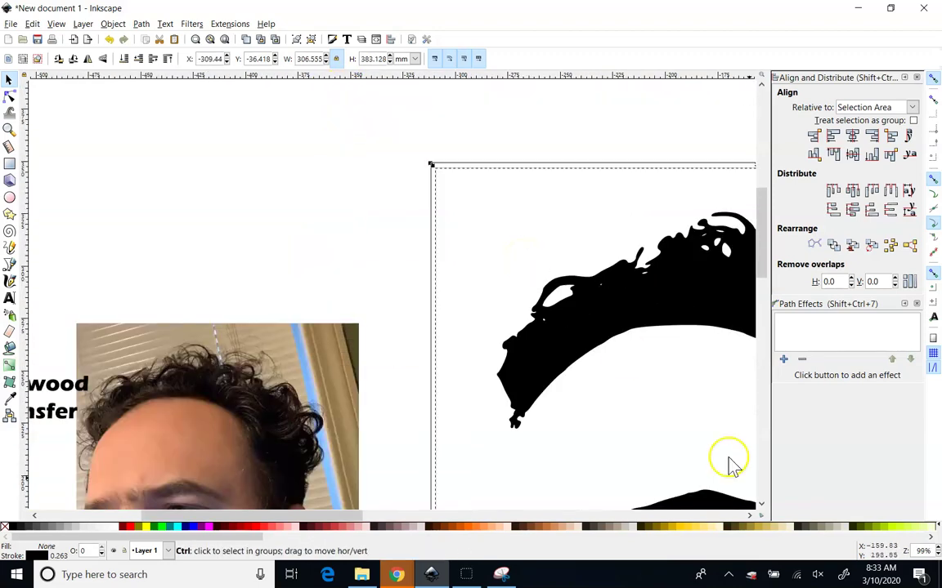
Shrink the inner frame proportionally from its lower-right corner to about 303 × 379 mm, leaving a gap to the outer frame.
drag(733, 474, 190, 106)
ctrl+scroll(353, 376, up, 3)
drag(395, 354, 376, 357)
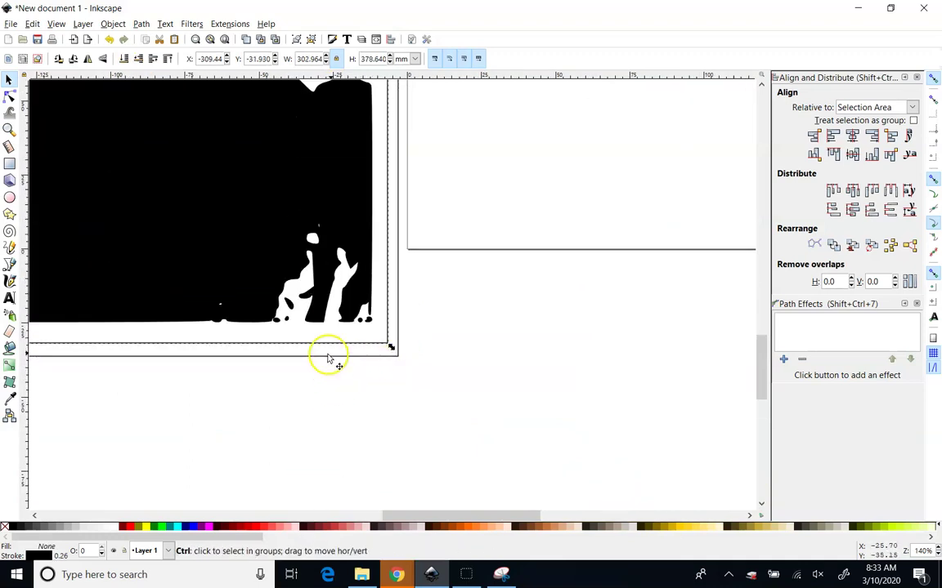
Give the inner rectangular frame a blue stroke and bring both frames and the portrait fully into view.
ctrl+scroll(336, 356, up, 2)
ctrl+scroll(341, 354, up, 2)
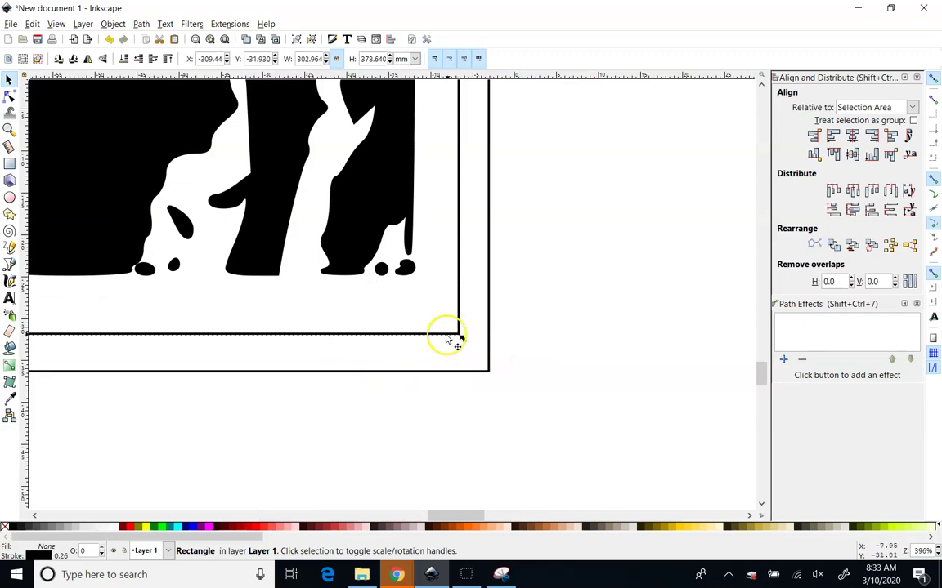
shift+click(193, 527)
ctrl+scroll(250, 427, down, 3)
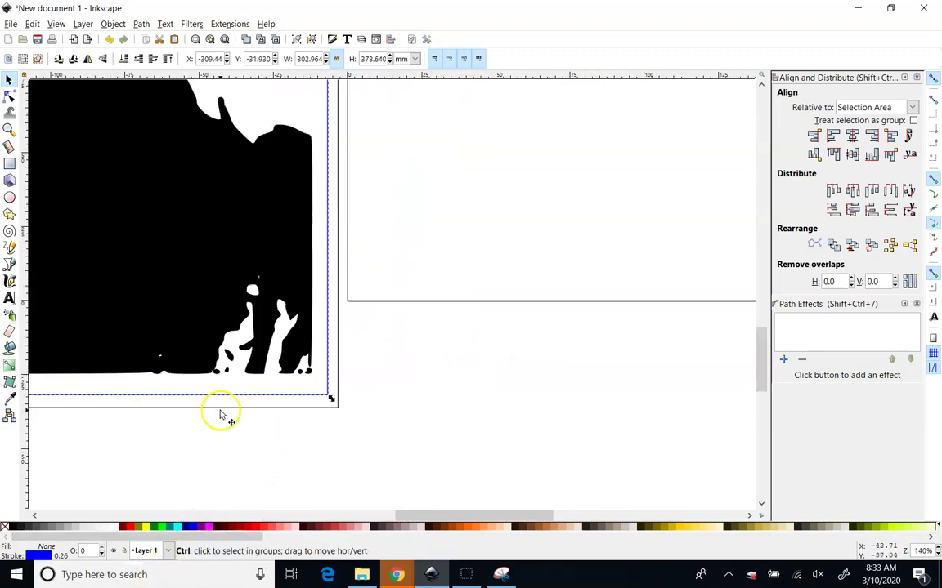
ctrl+scroll(220, 415, down, 3)
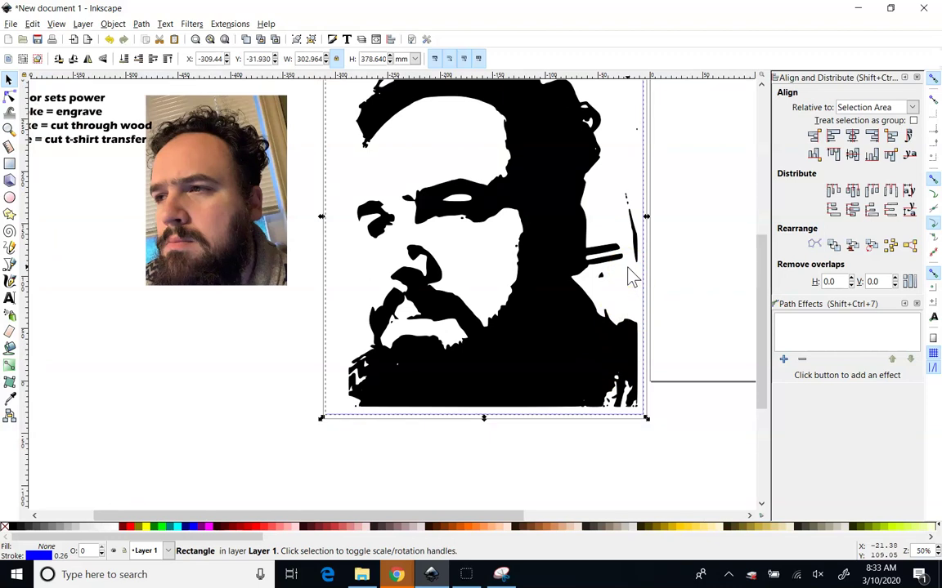
drag(525, 270, 505, 357)
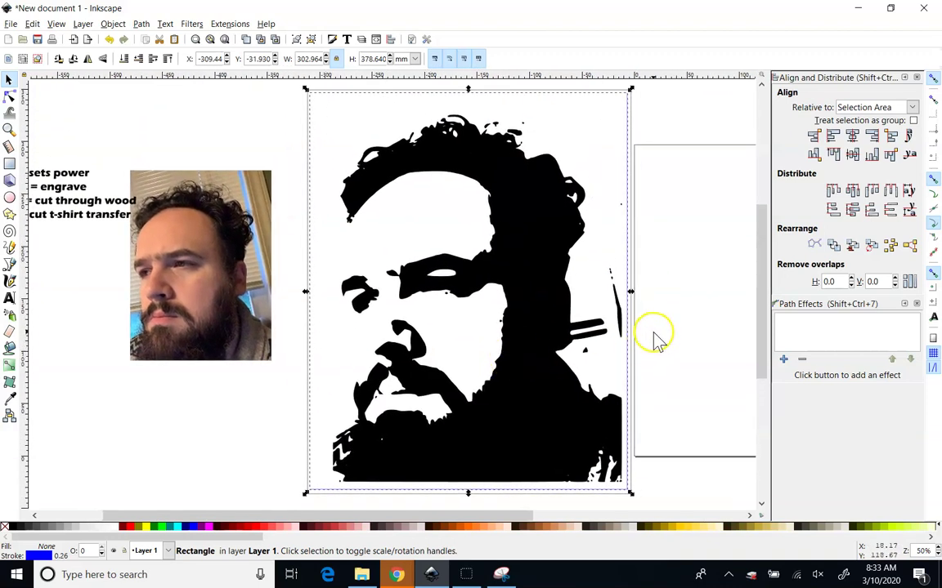
Mirror the portrait and both rectangular frames together horizontally, then deselect them.
click(646, 363)
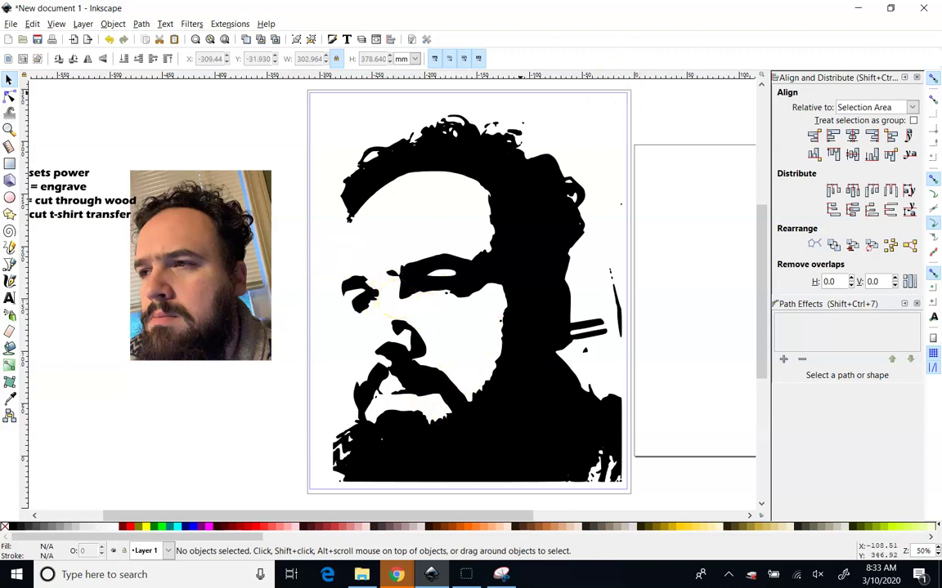
ctrl+scroll(621, 105, up, 5)
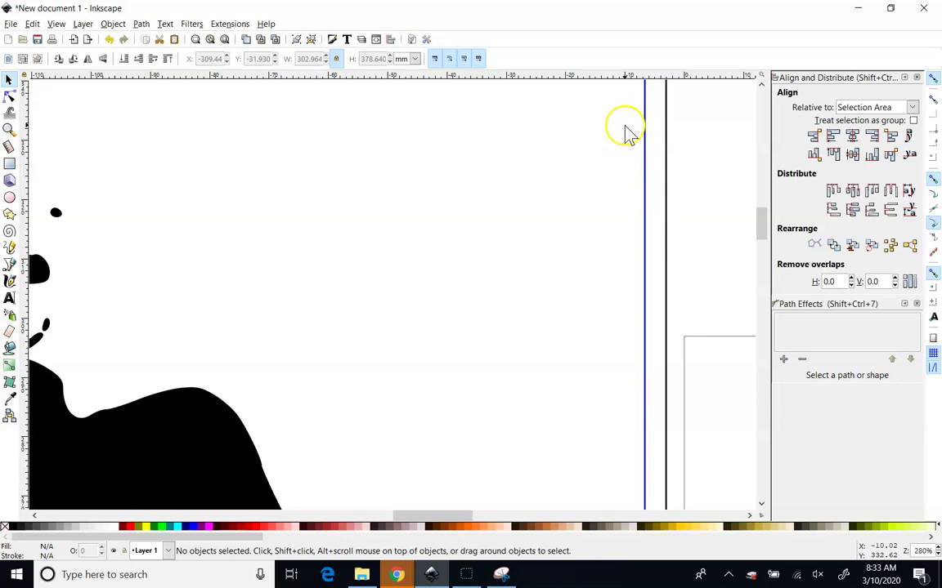
ctrl+scroll(482, 274, down, 4)
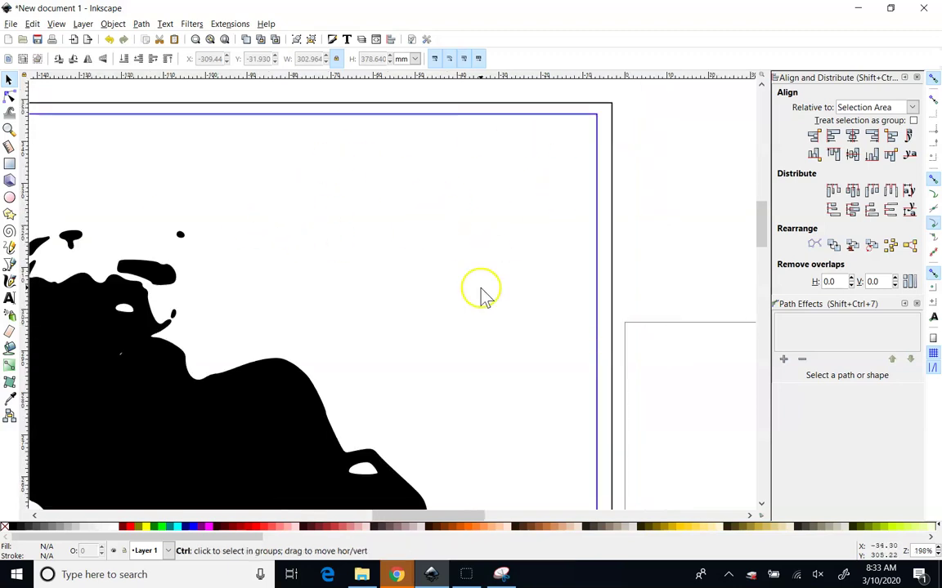
ctrl+scroll(349, 359, down, 1)
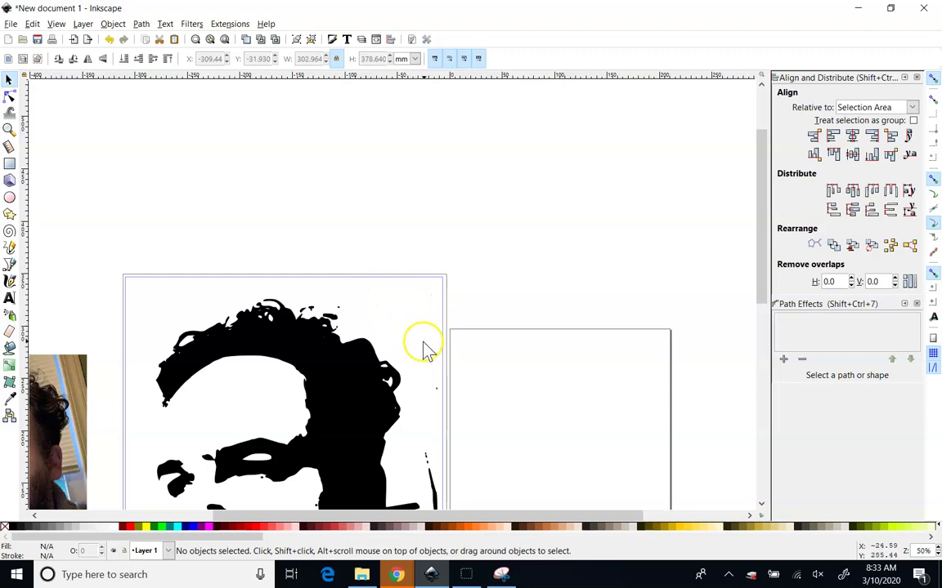
ctrl+scroll(365, 325, down, 1)
mouse_move(368, 327)
mouse_down()
mouse_move(353, 322)
mouse_move(453, 203)
mouse_up()
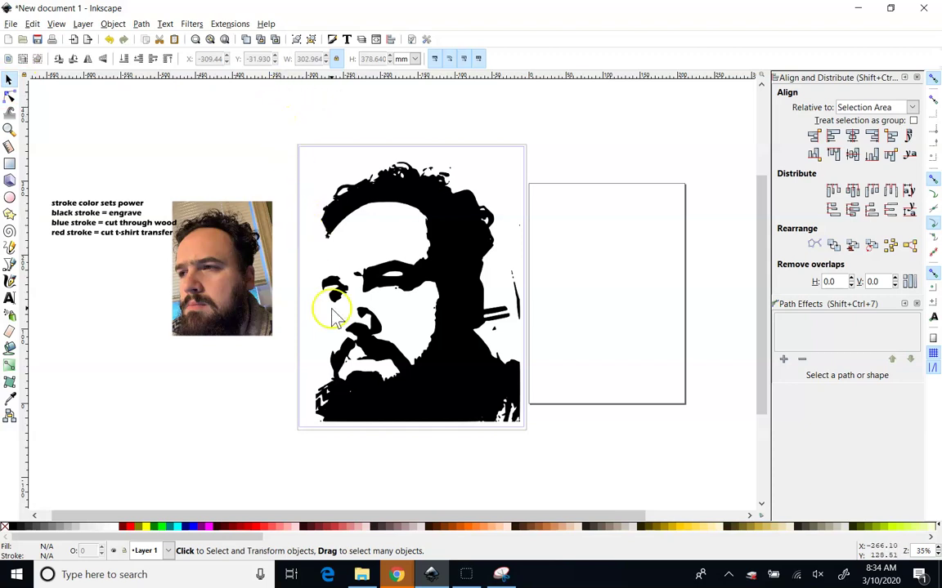
drag(270, 121, 556, 465)
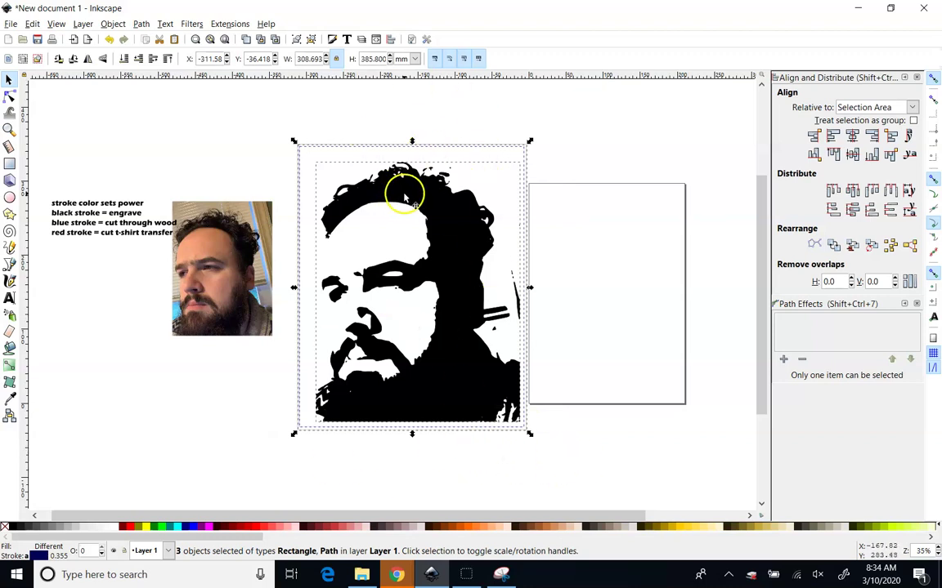
click(87, 59)
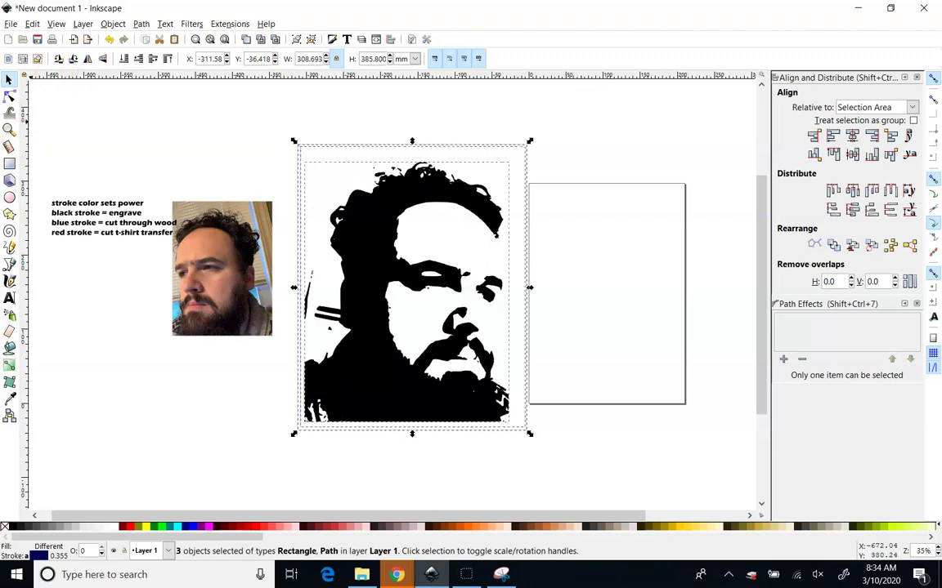
click(203, 460)
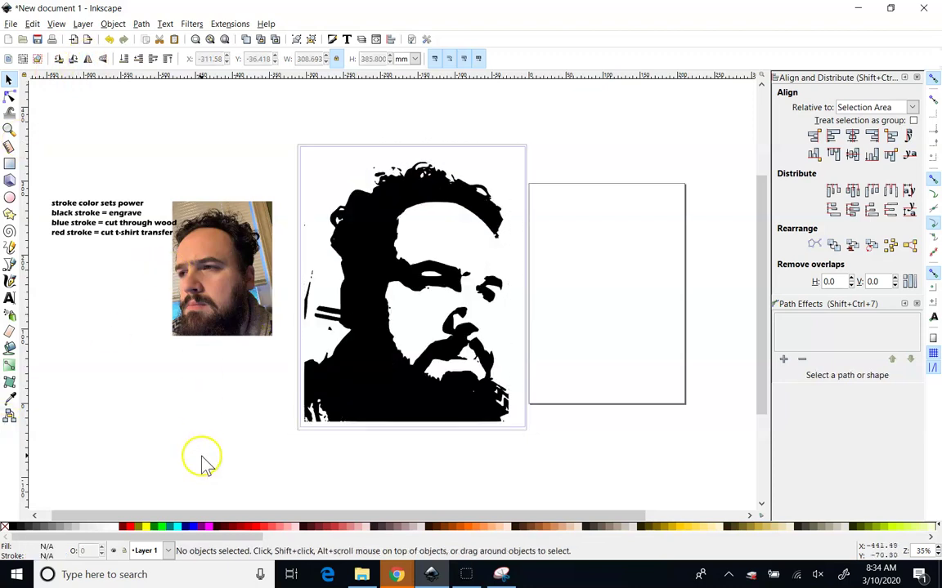
Save the design as an Inkscape SVG file named portrait in the Documents folder.
click(10, 24)
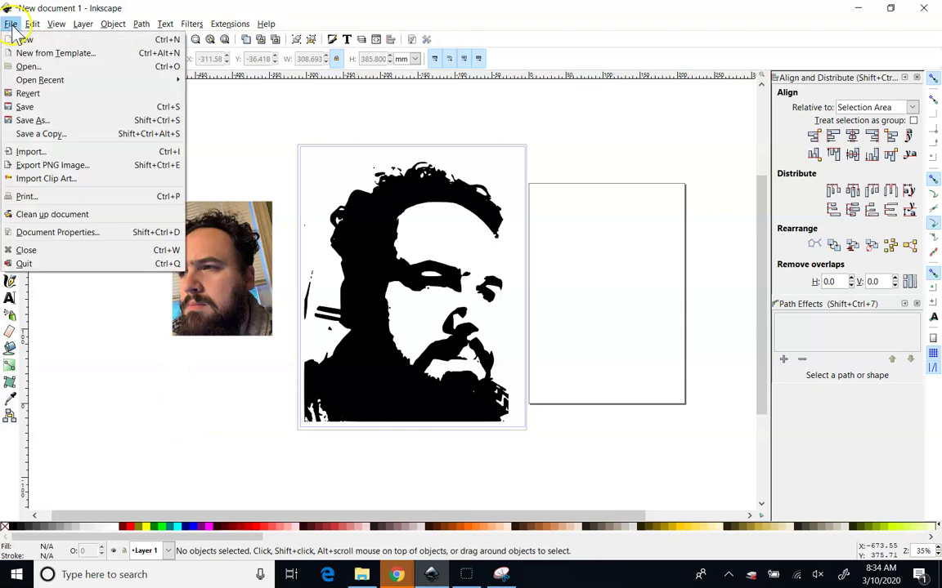
click(36, 119)
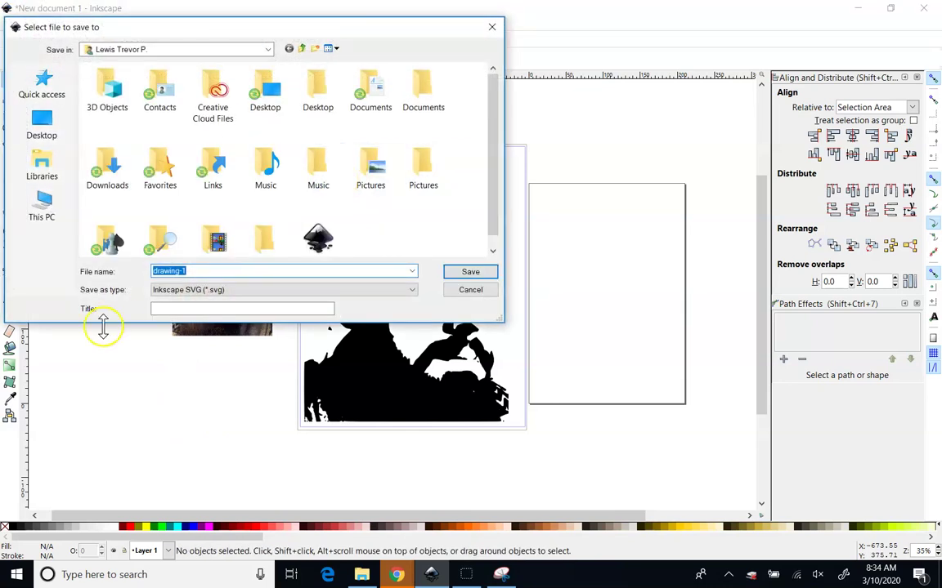
text(portrait)
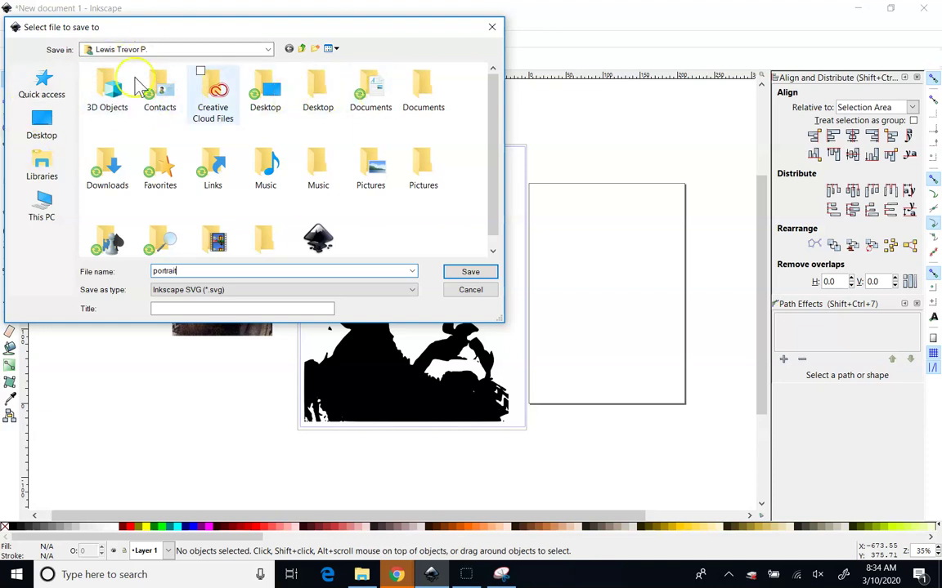
double_click(378, 94)
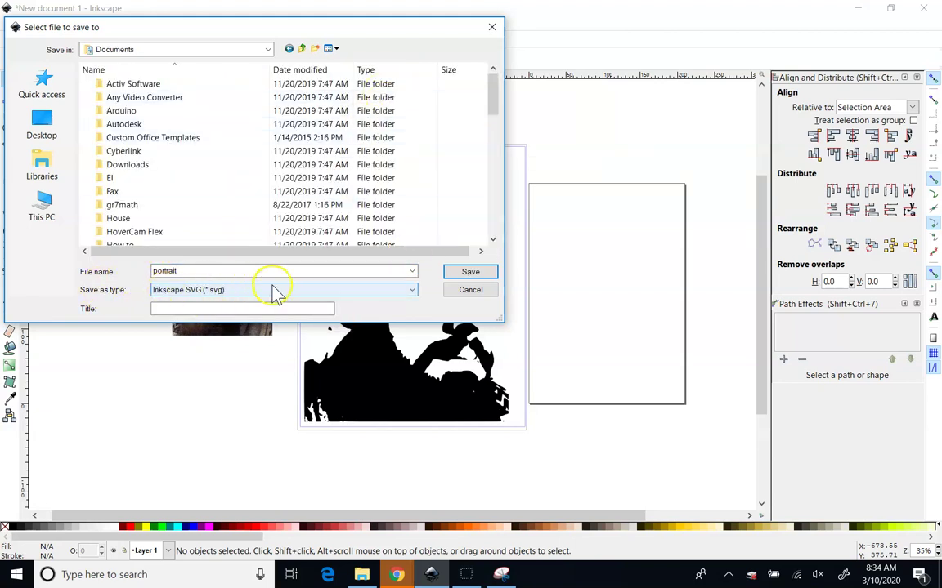
click(473, 273)
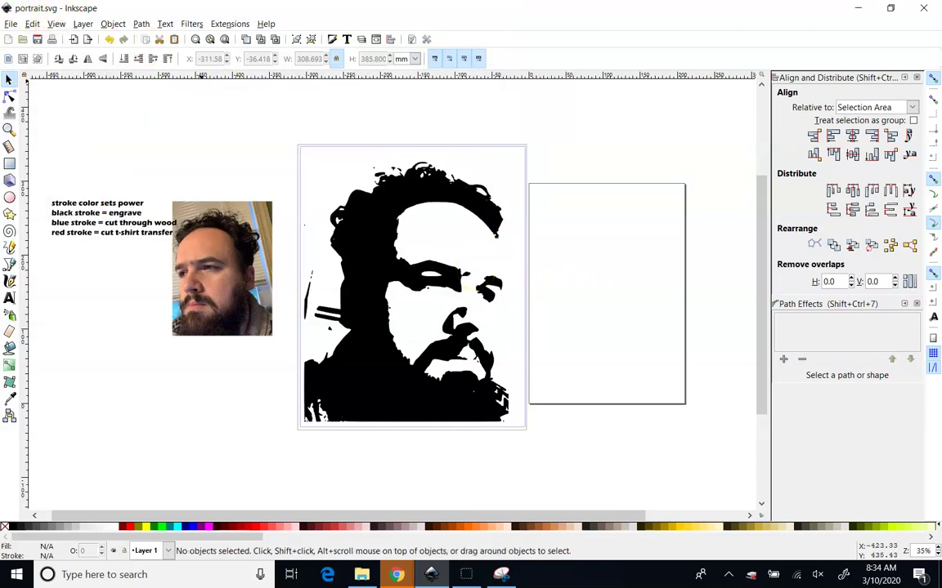
Save the design also as a Desktop Cutting Plotter (AutoCAD DXF R14) file named portrait in Documents, with mm as the base unit.
click(11, 23)
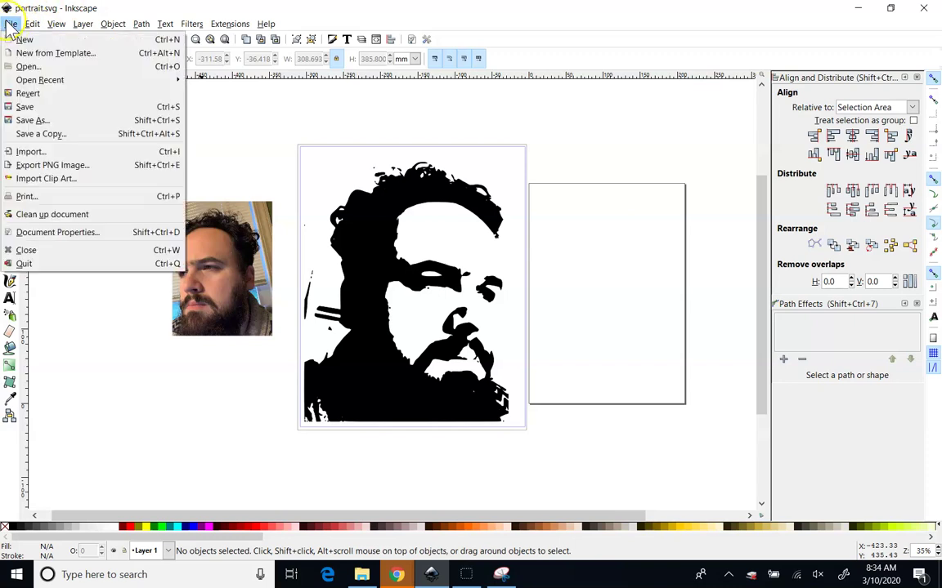
click(29, 119)
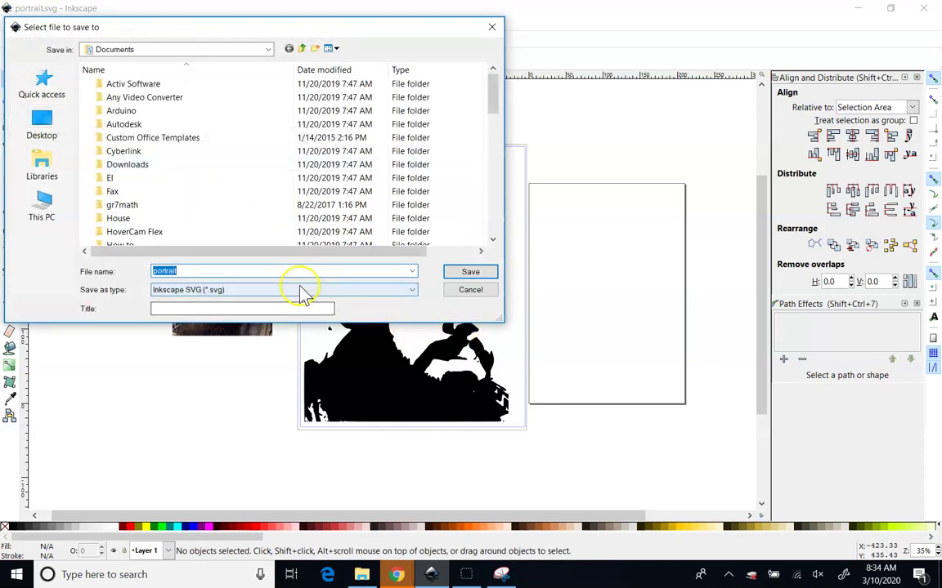
click(300, 291)
click(317, 427)
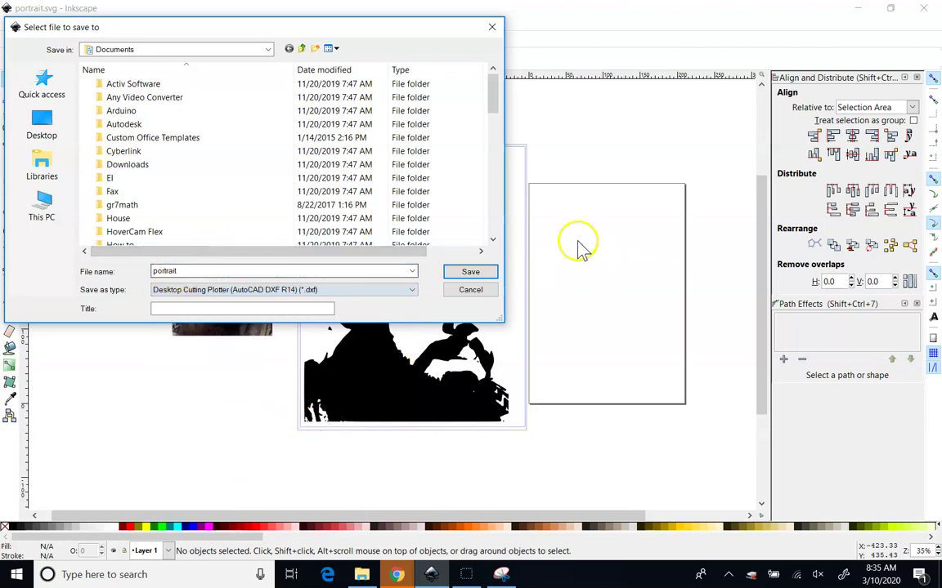
click(472, 276)
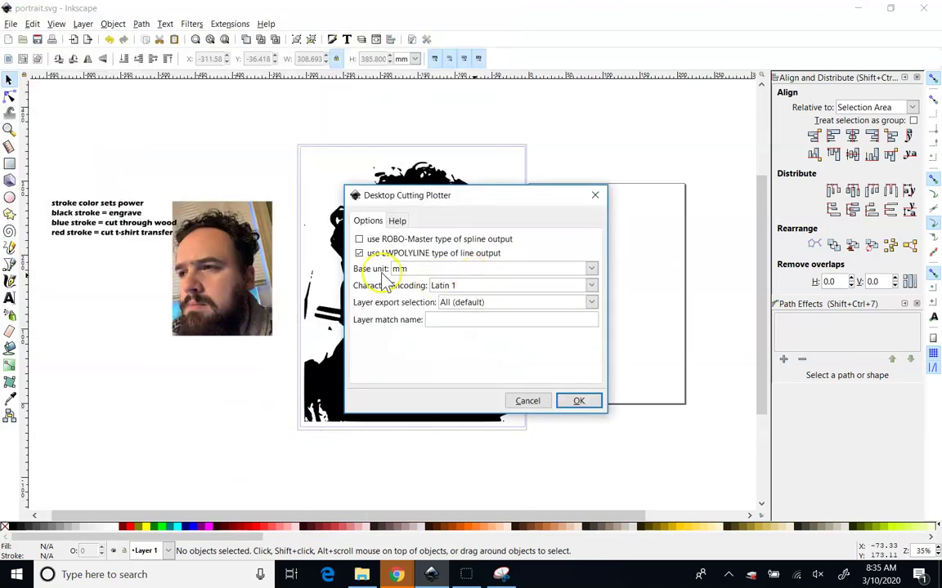
click(416, 269)
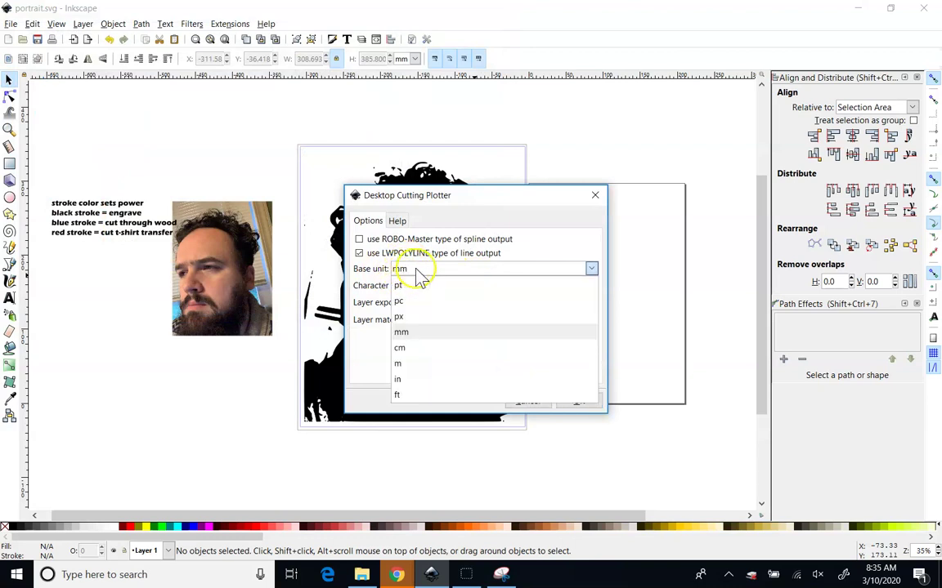
click(412, 335)
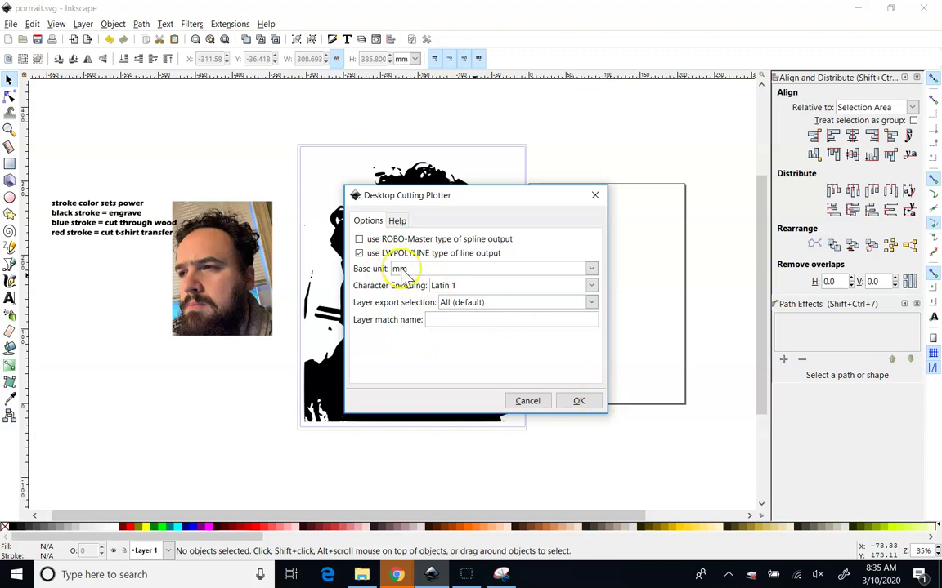
click(578, 401)
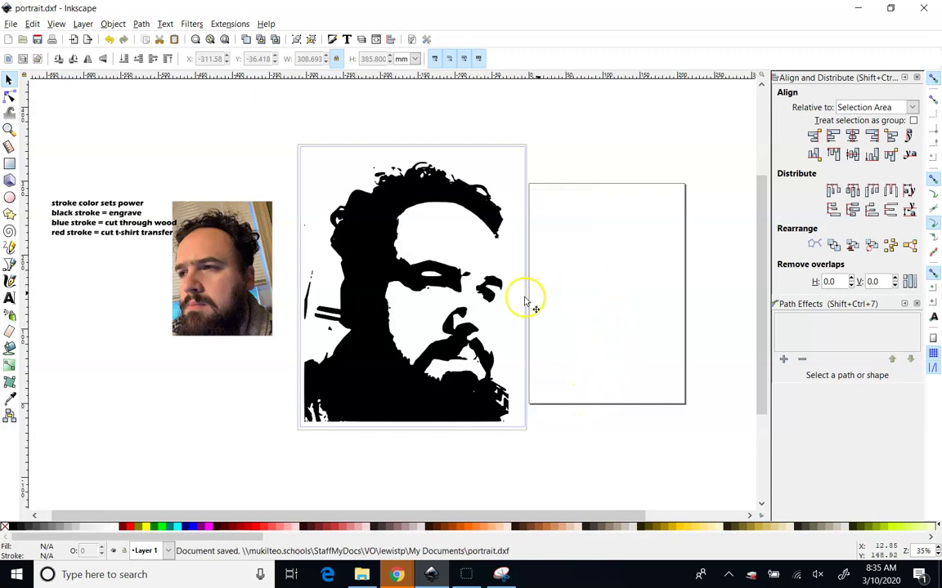
Switch to the Chrome window with Google Drive and show the page with IMG_6407.JPG.
mouse_move(391, 579)
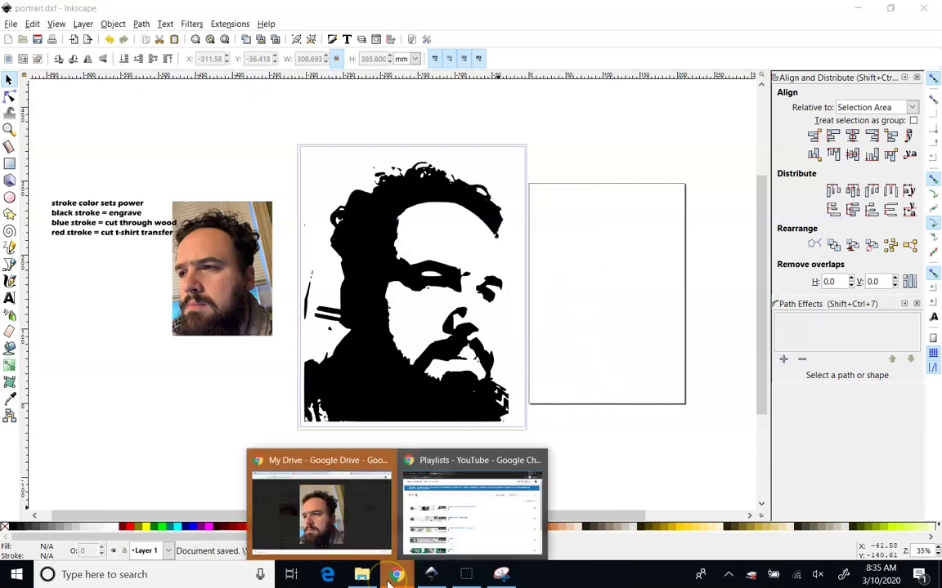
click(328, 511)
click(713, 11)
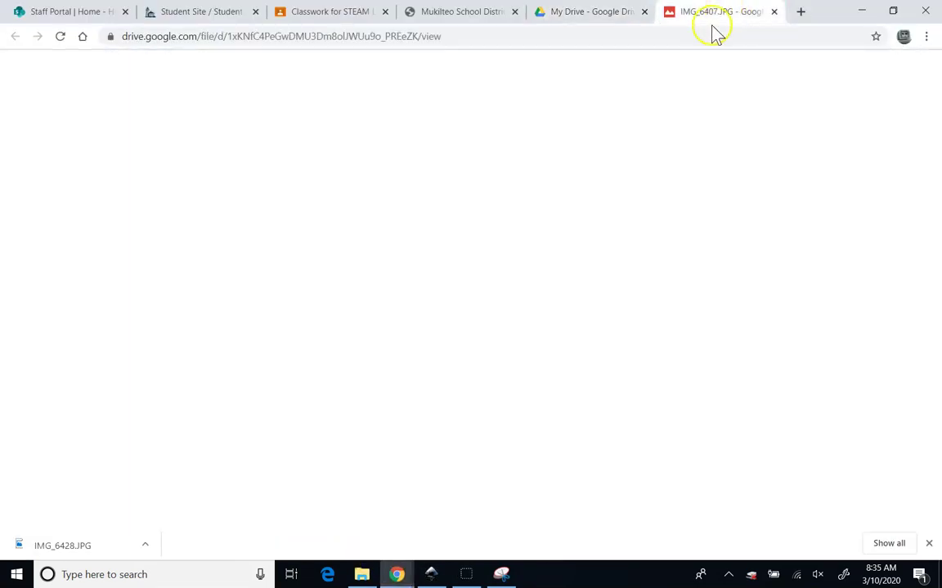